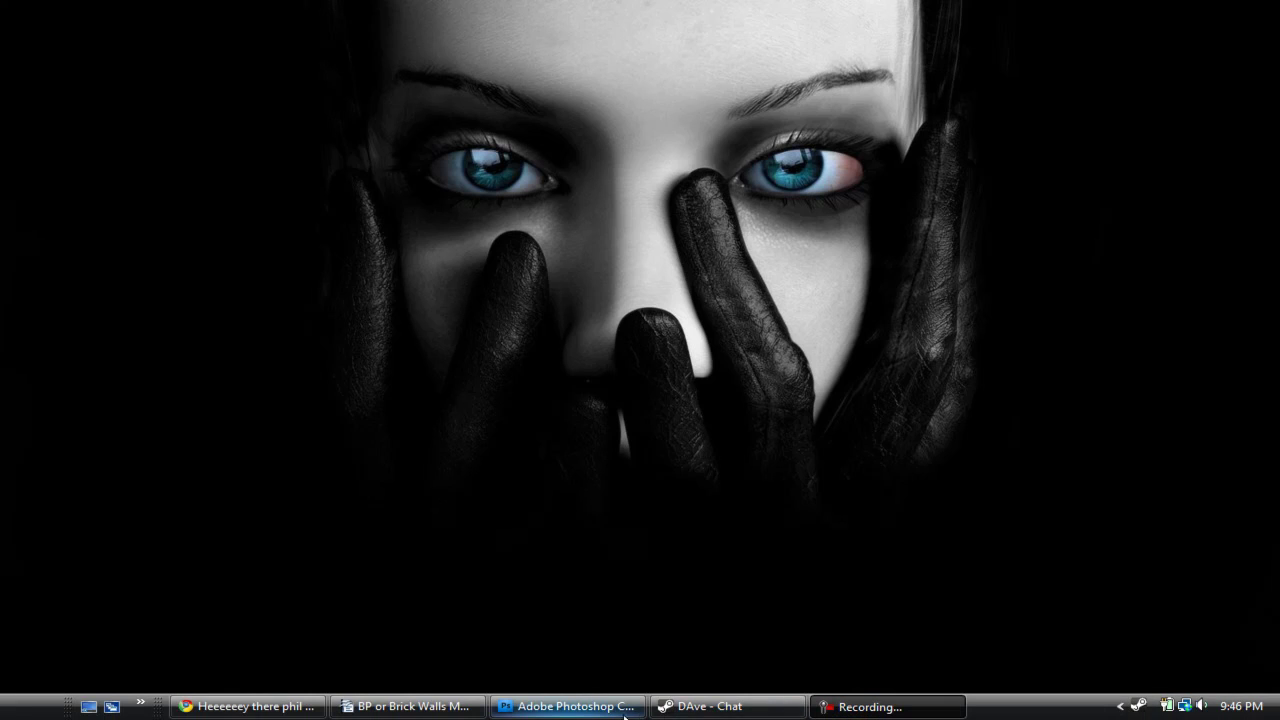
# Switch to Photoshop with 3d Graff.psd and expand the collapsed panels to show the full layer list
pyautogui.click(523, 716)
pyautogui.click(523, 707)
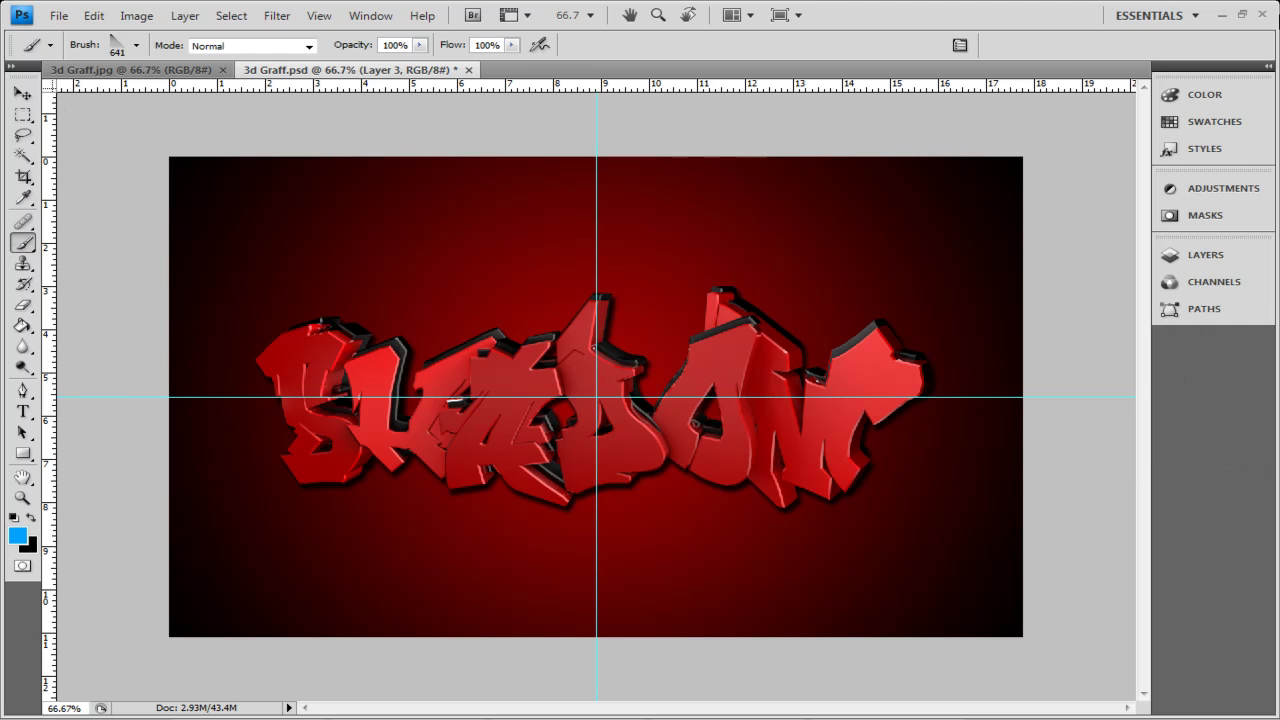
pyautogui.hotkey('ctrl', '+')
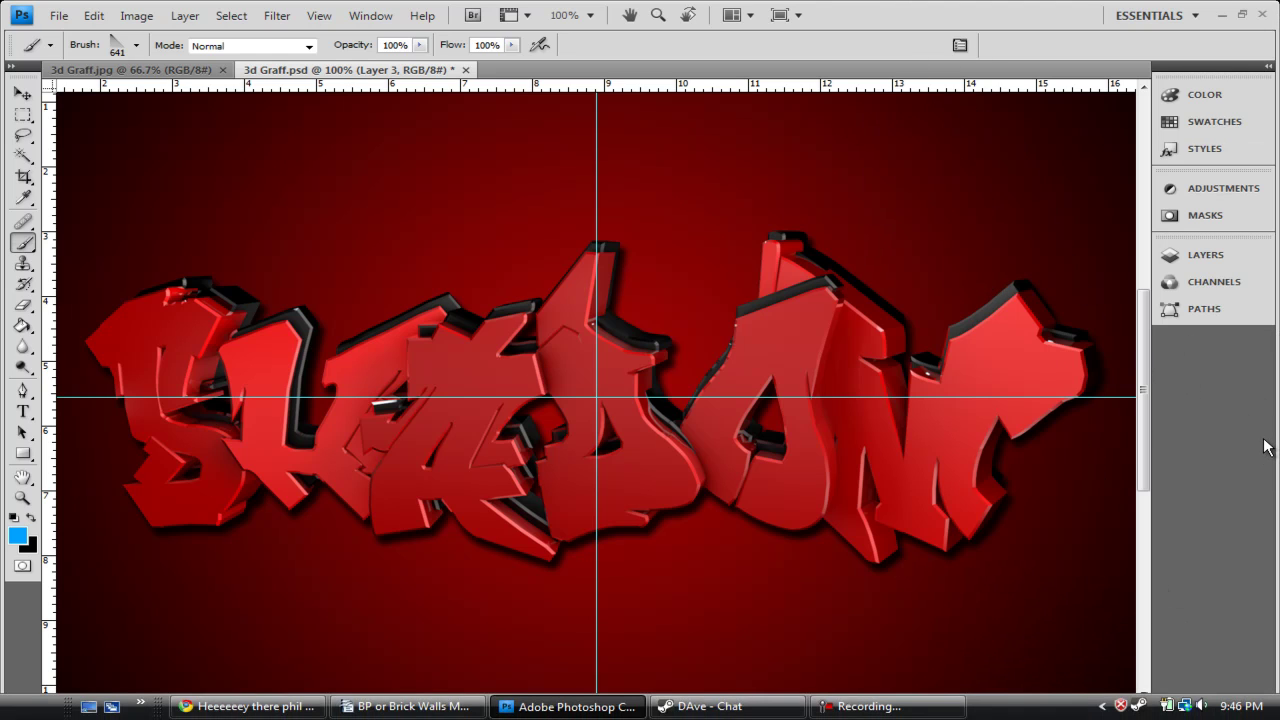
pyautogui.click(1267, 65)
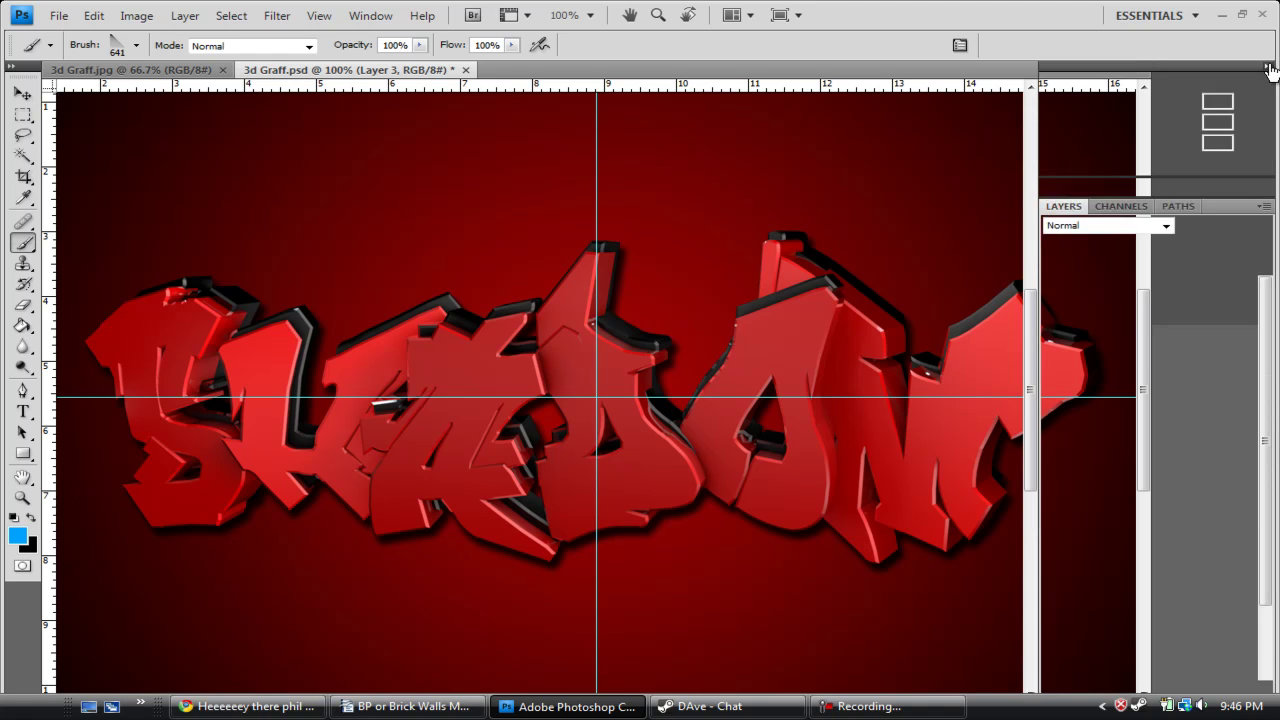
pyautogui.moveTo(1029, 329)
pyautogui.mouseDown()
pyautogui.moveTo(1029, 391)
pyautogui.moveTo(1027, 329)
pyautogui.mouseUp()
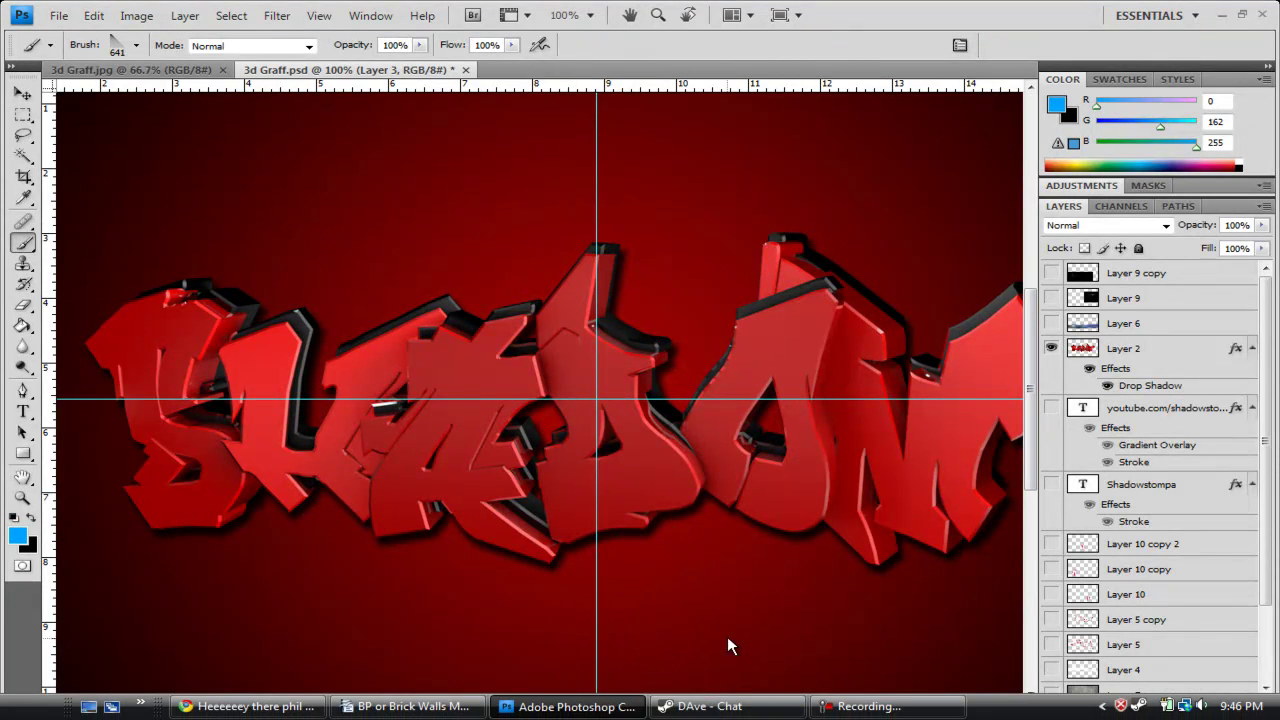
# Preview the flare on Layer 9 copy, select that layer and hide it again
pyautogui.click(1052, 273)
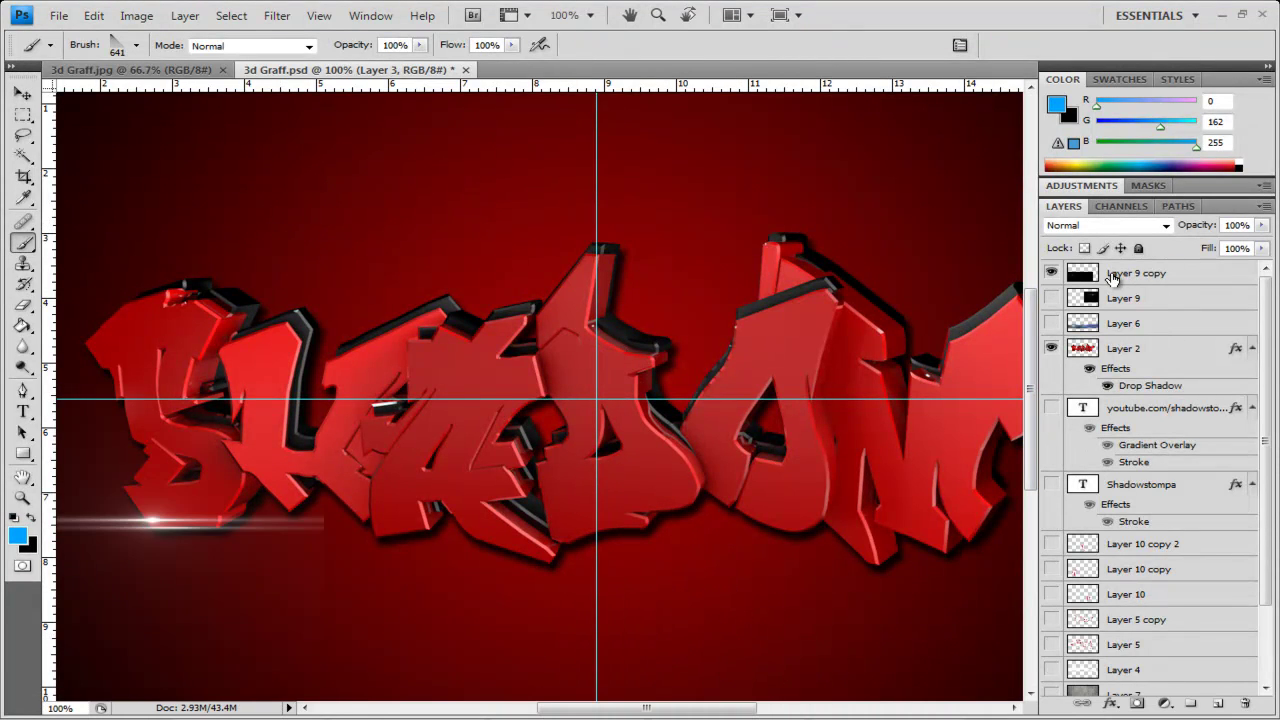
pyautogui.click(1098, 276)
pyautogui.click(1052, 273)
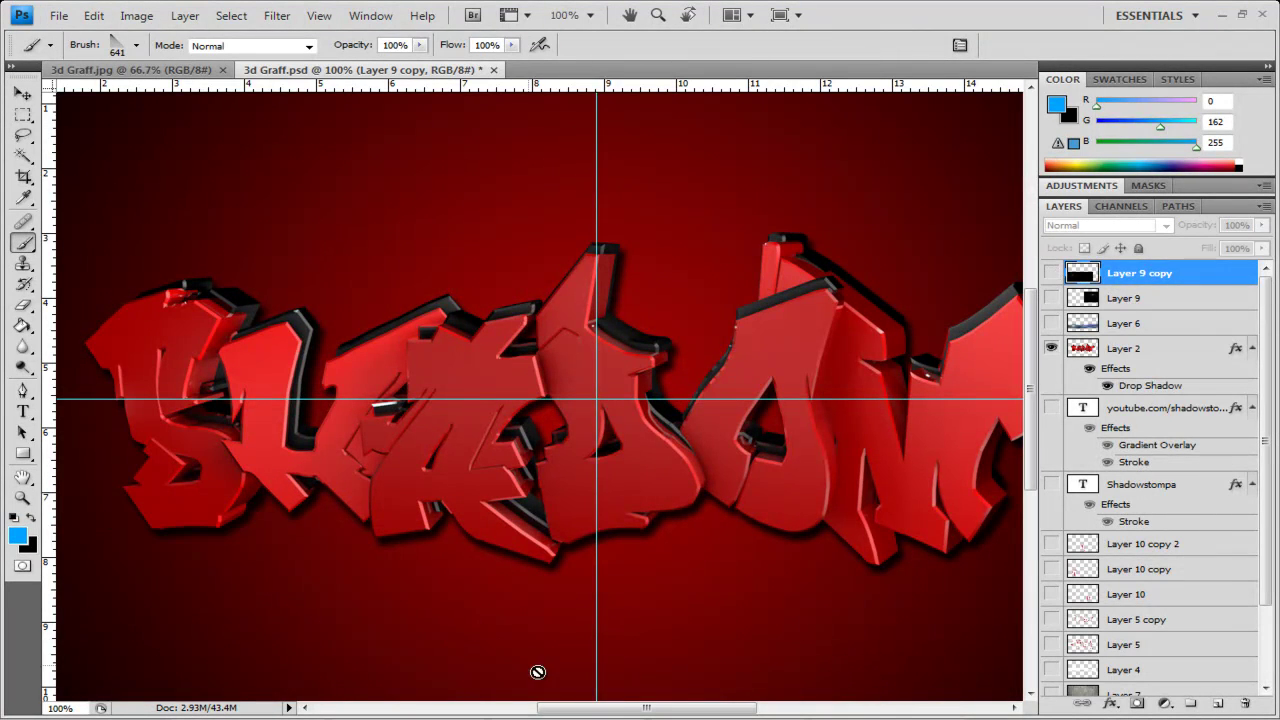
pyautogui.moveTo(614, 710)
pyautogui.mouseDown()
pyautogui.moveTo(850, 710)
pyautogui.moveTo(594, 716)
pyautogui.moveTo(612, 716)
pyautogui.mouseUp()
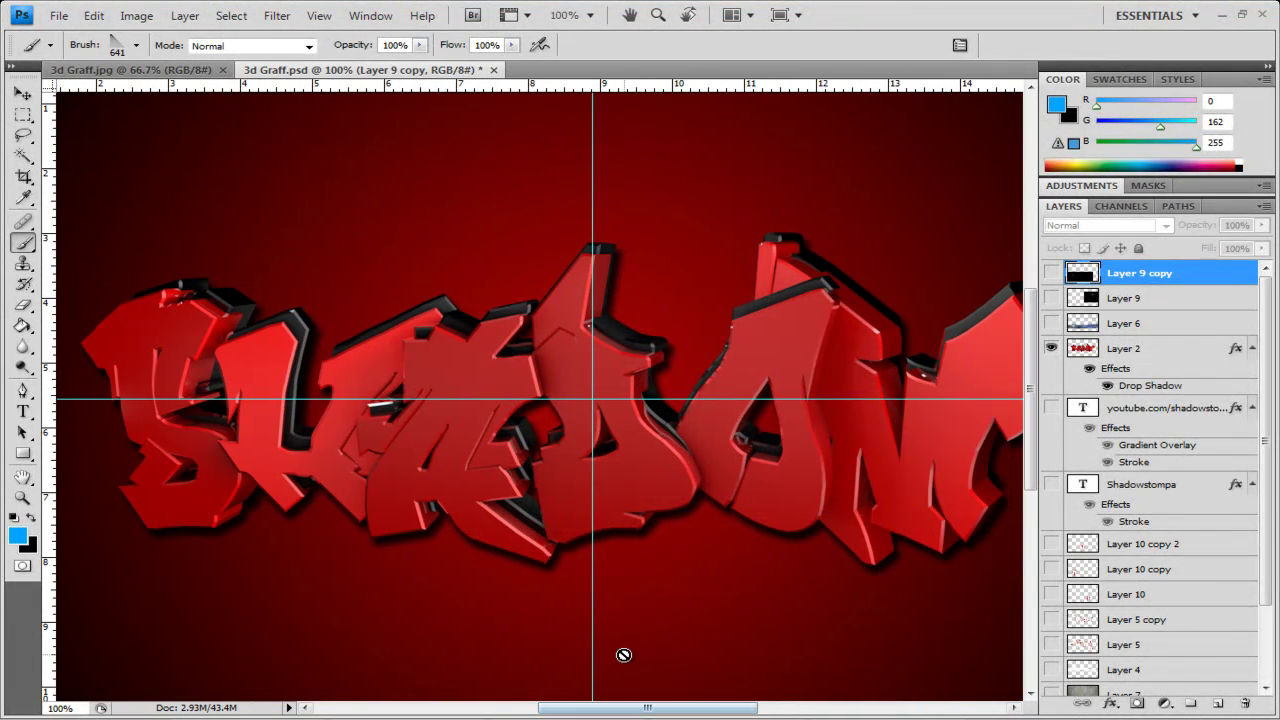
pyautogui.hotkey('ctrl', '-')
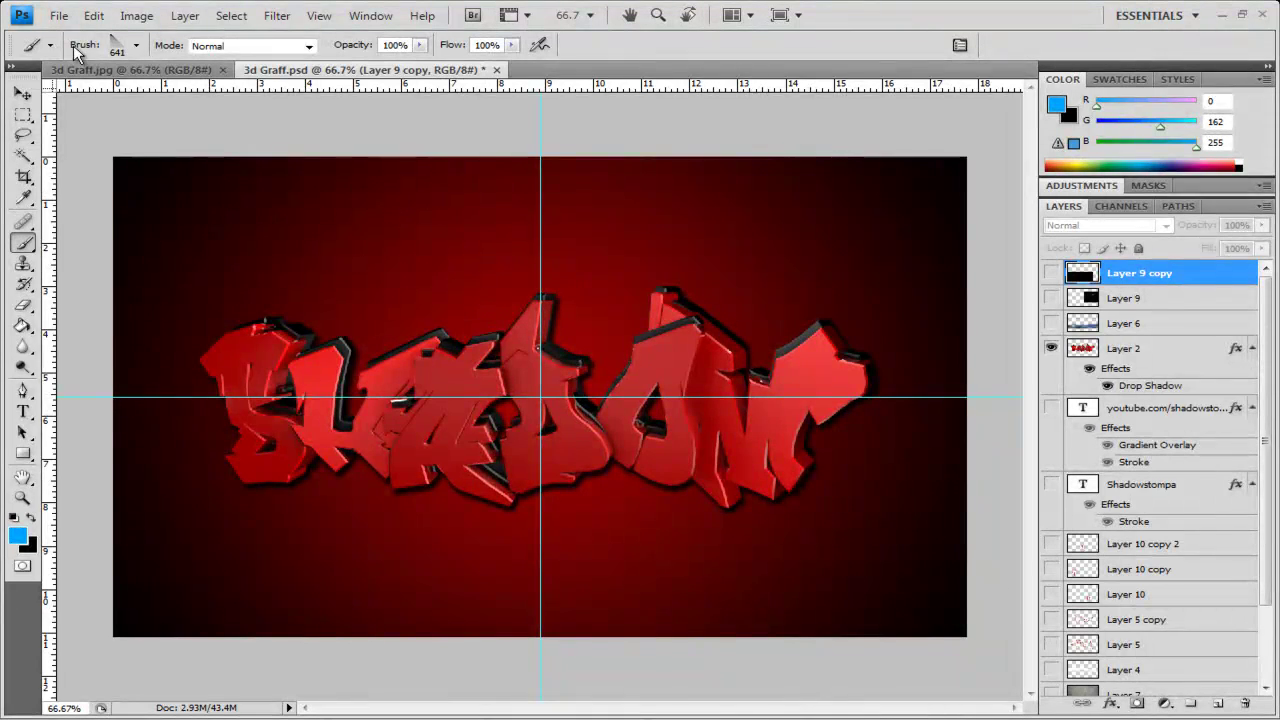
# Open the Flare - Blue image and convert its background into an editable layer
pyautogui.click(59, 16)
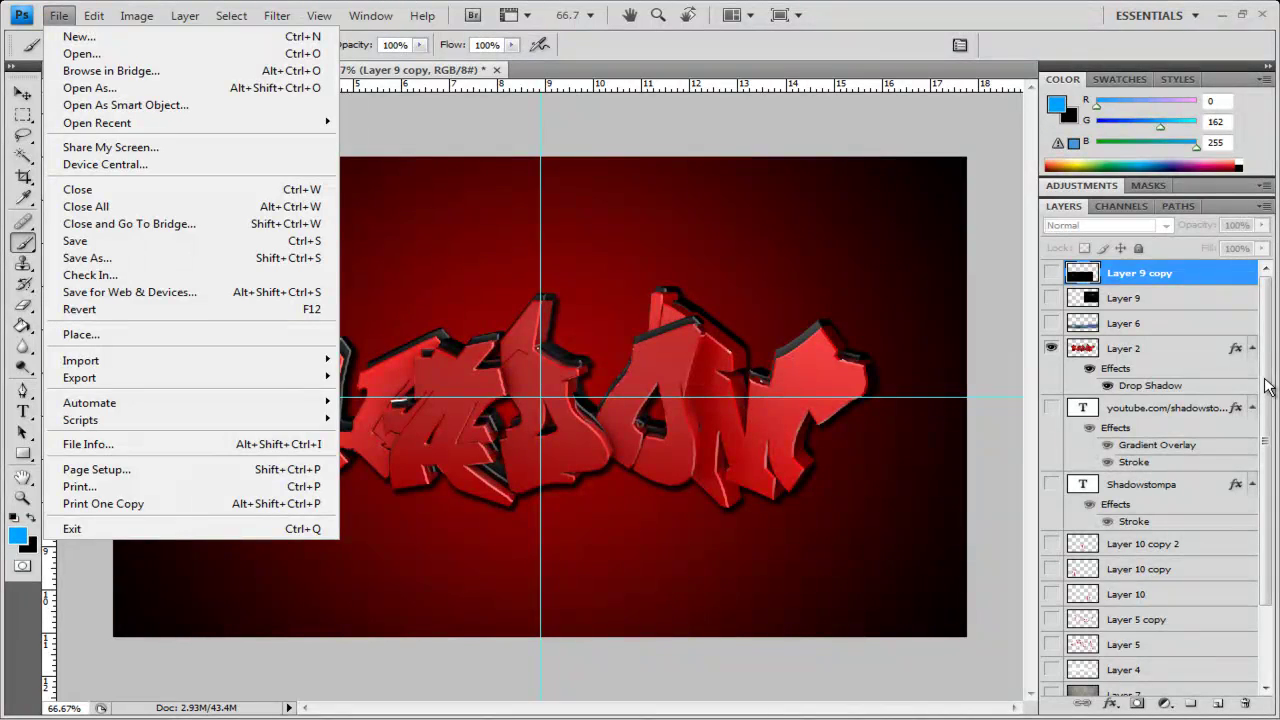
pyautogui.click(191, 46)
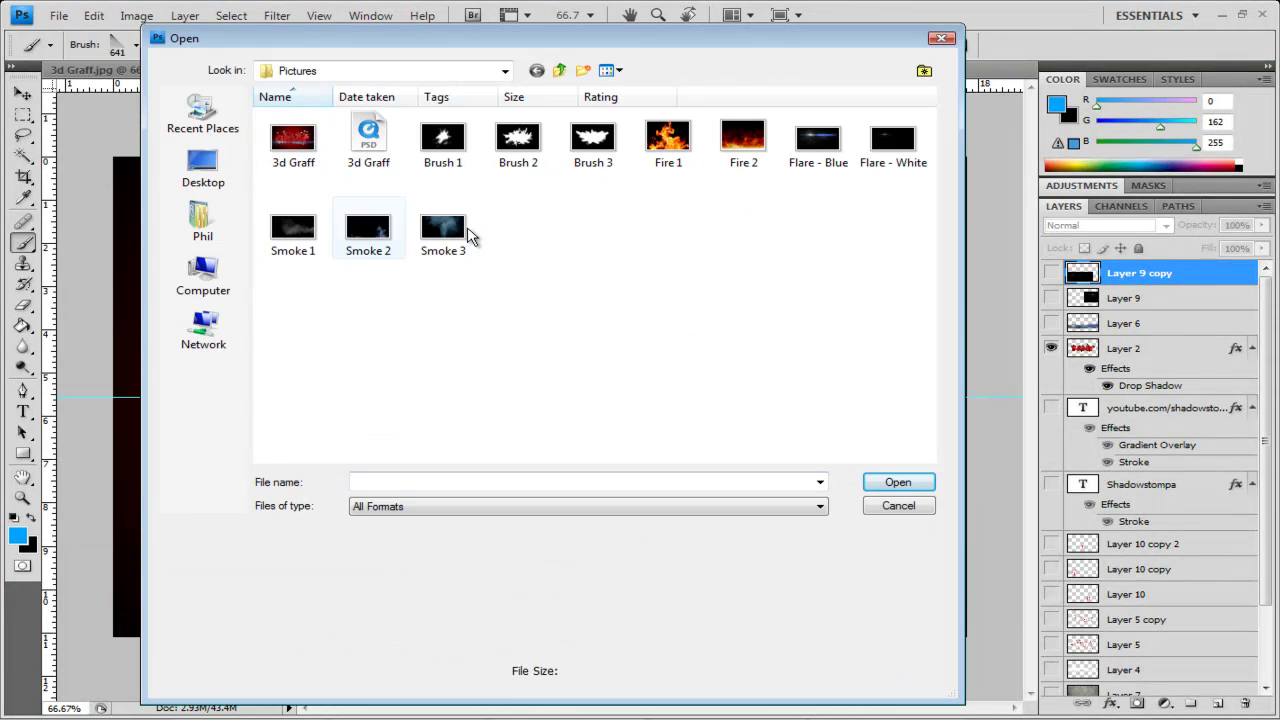
pyautogui.doubleClick(818, 138)
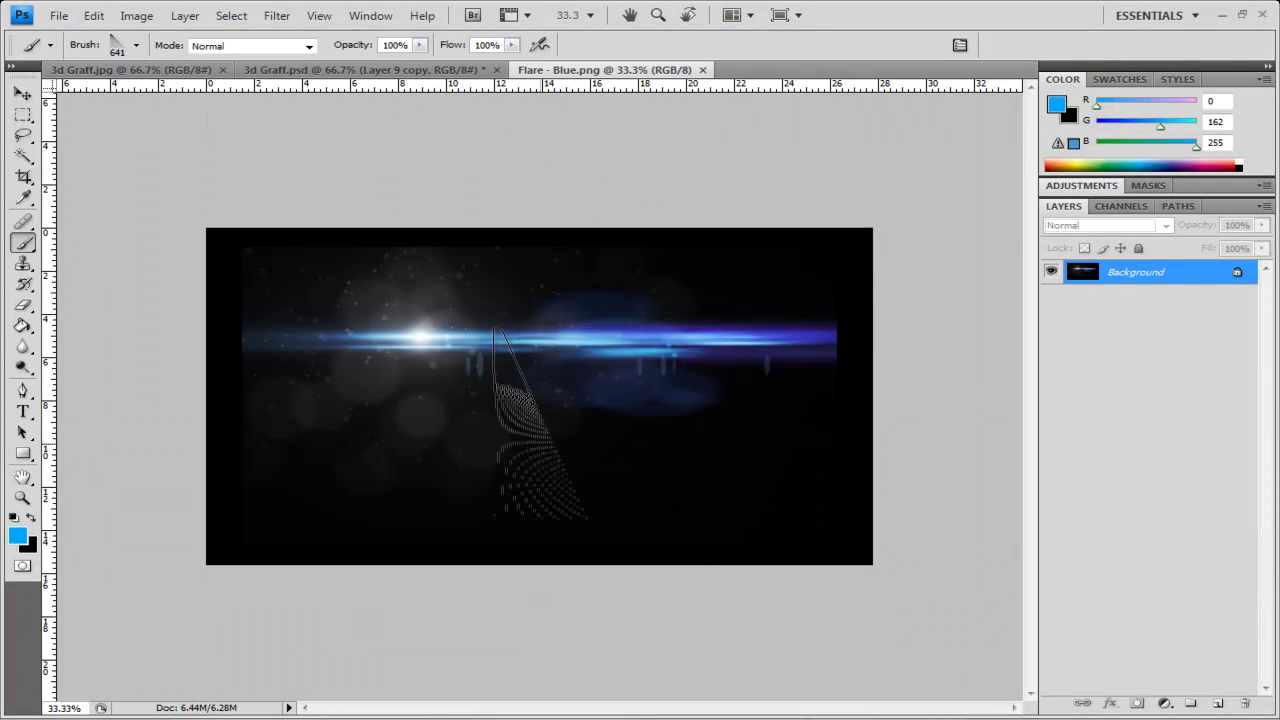
pyautogui.doubleClick(1198, 272)
pyautogui.press('Return')
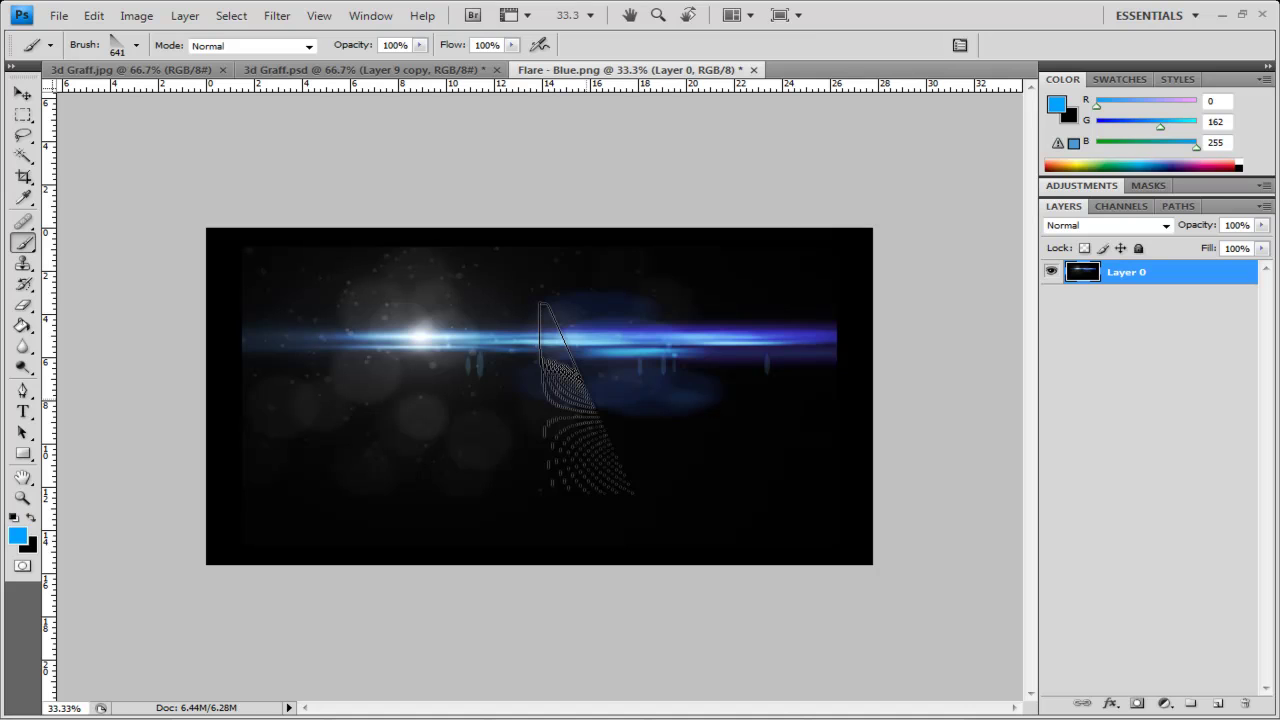
pyautogui.hotkey('ctrl', '+')
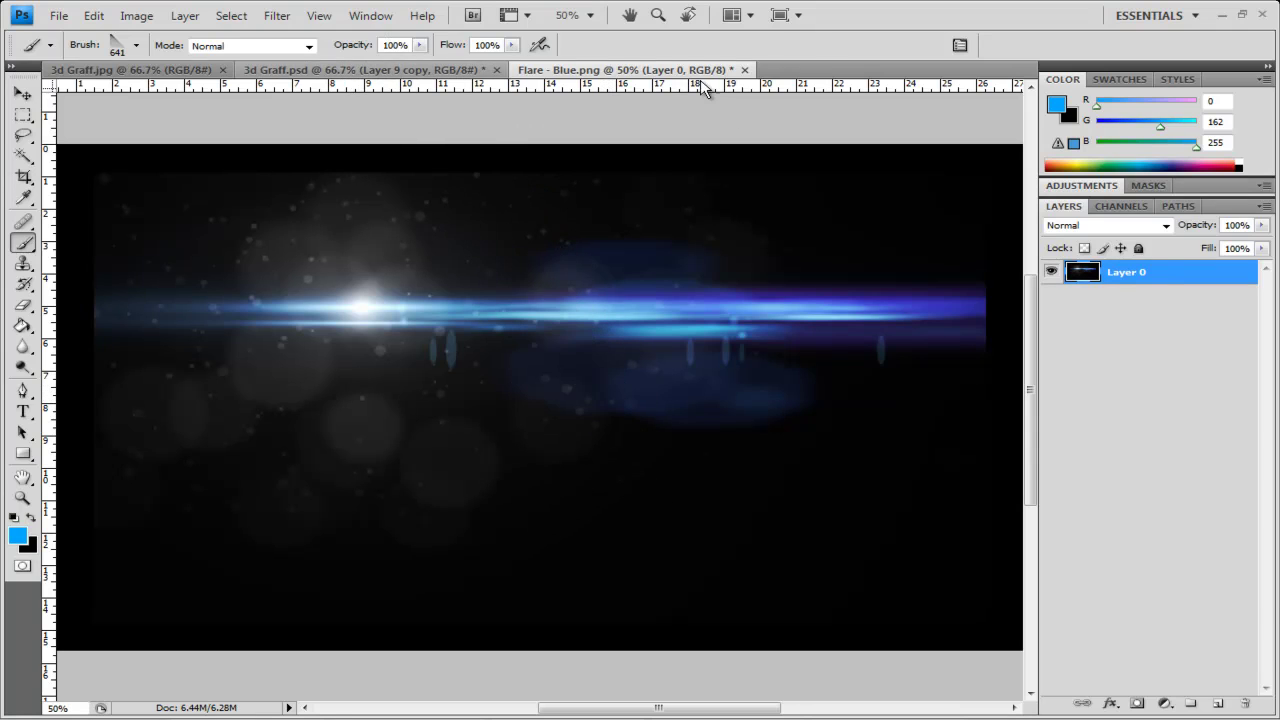
pyautogui.hotkey('ctrl', 'shift', 'Tab')
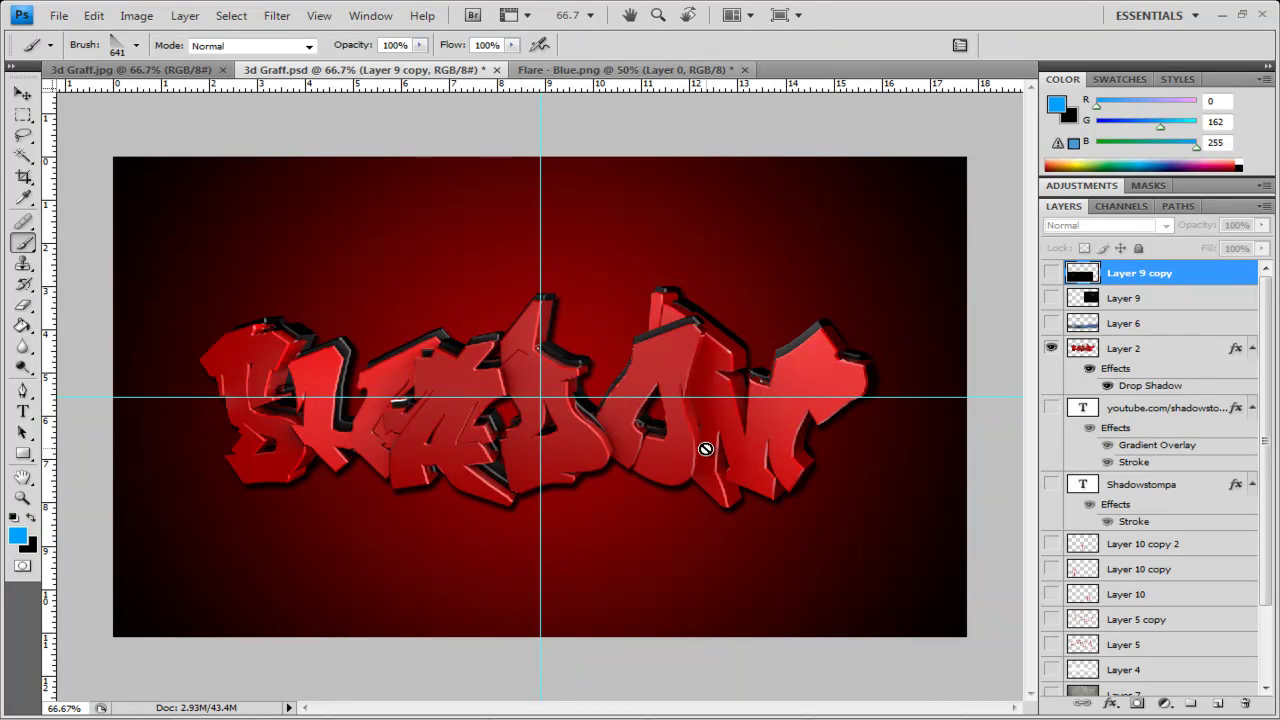
pyautogui.click(657, 70)
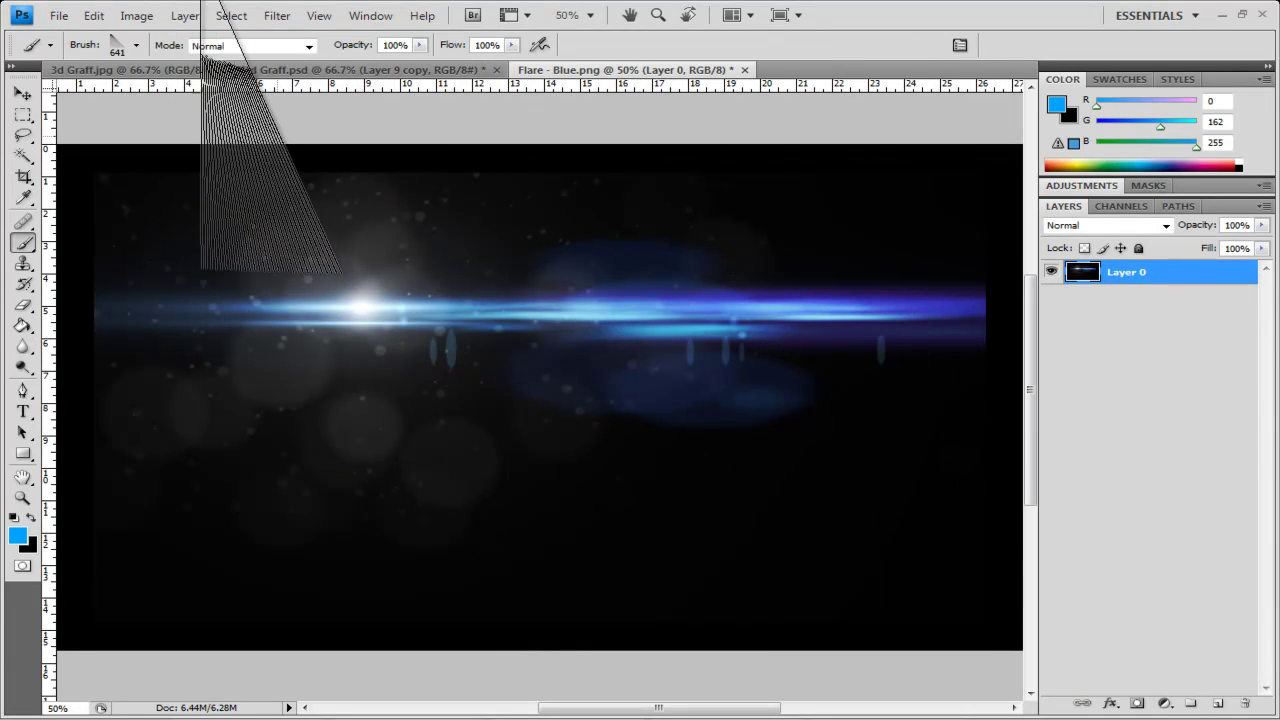
# Apply Color Balance to the flare's midtones with red at +100, magenta–green at -10 and a slight shift toward yellow
pyautogui.click(136, 15)
pyautogui.moveTo(185, 66)
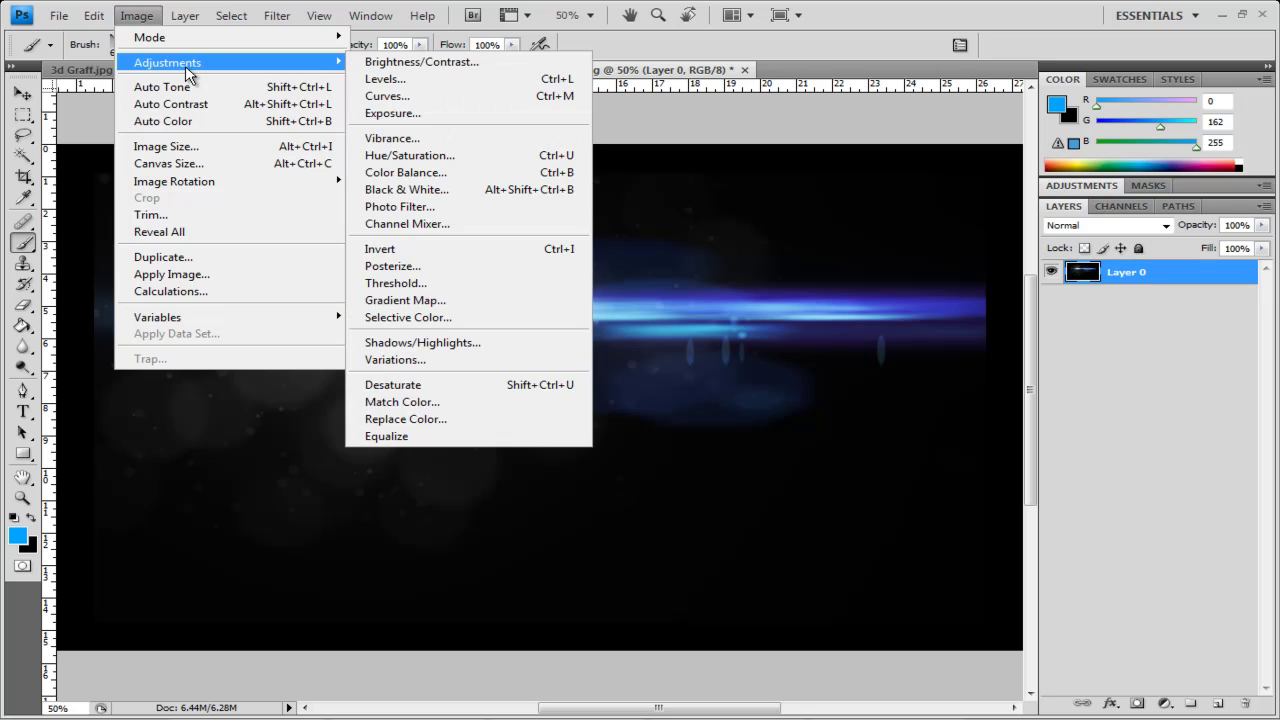
pyautogui.moveTo(286, 62)
pyautogui.click(450, 174)
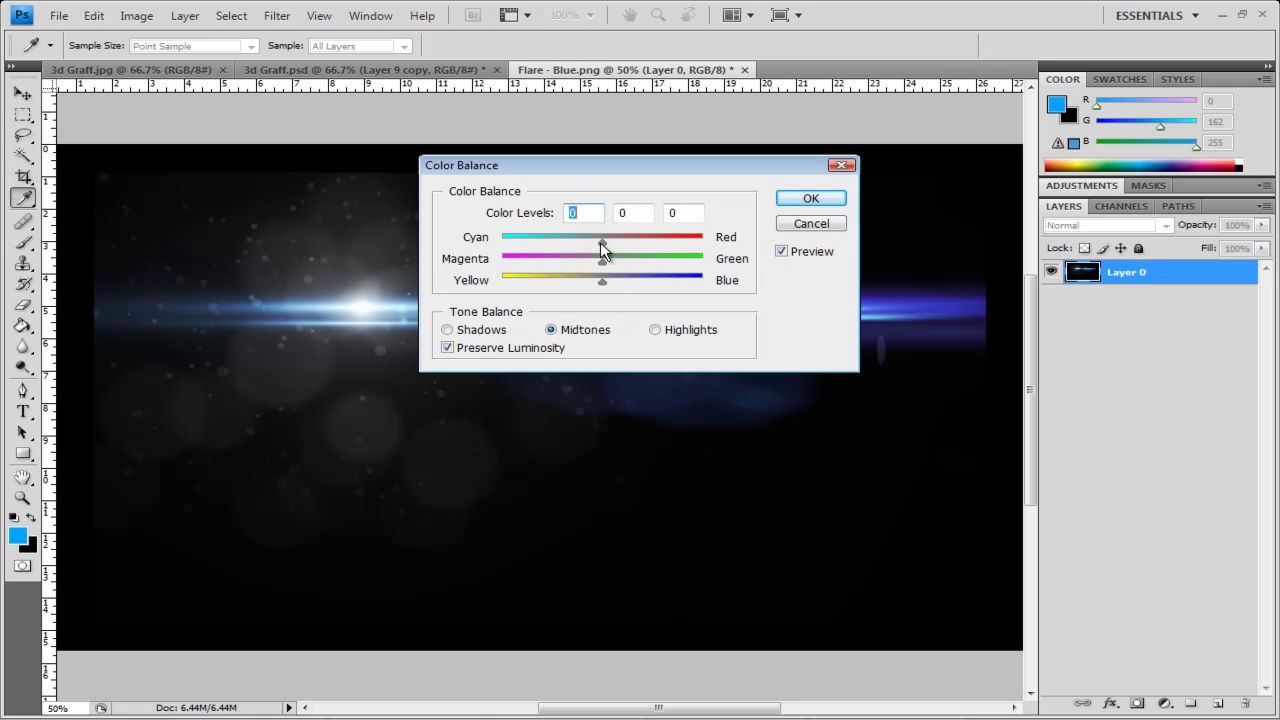
pyautogui.moveTo(602, 240); pyautogui.dragTo(737, 247)
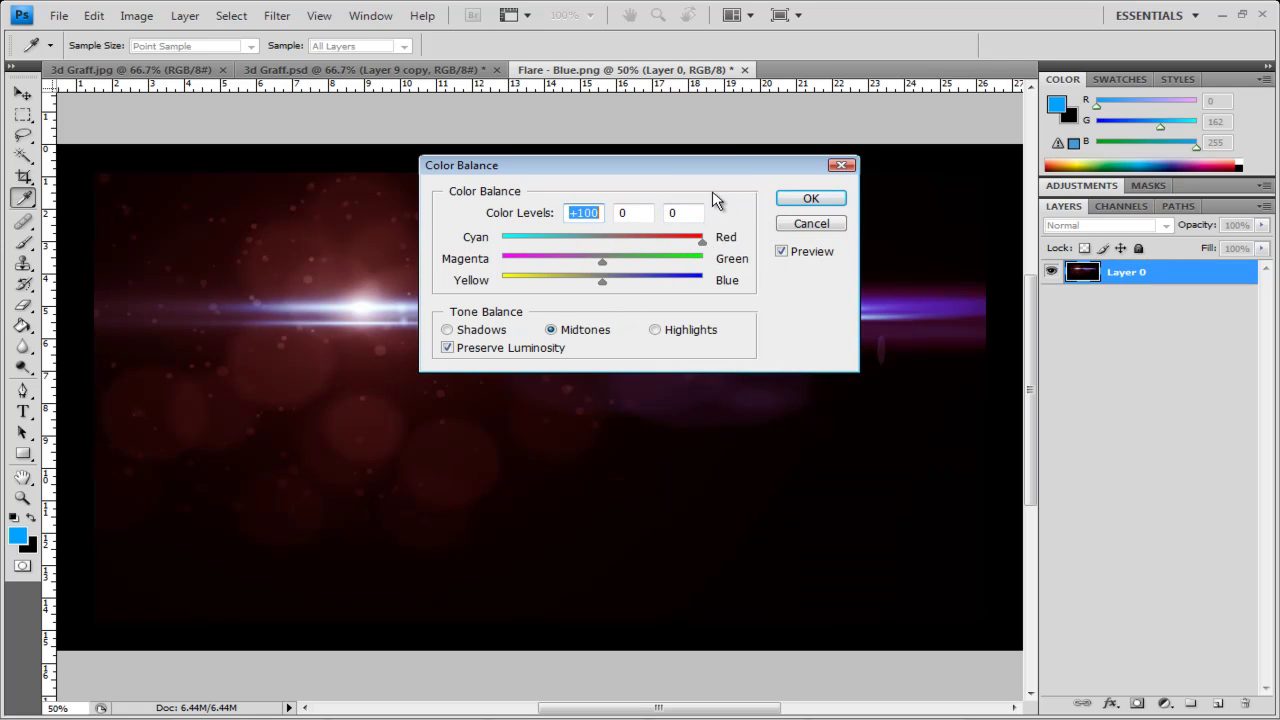
pyautogui.moveTo(716, 165); pyautogui.dragTo(928, 24)
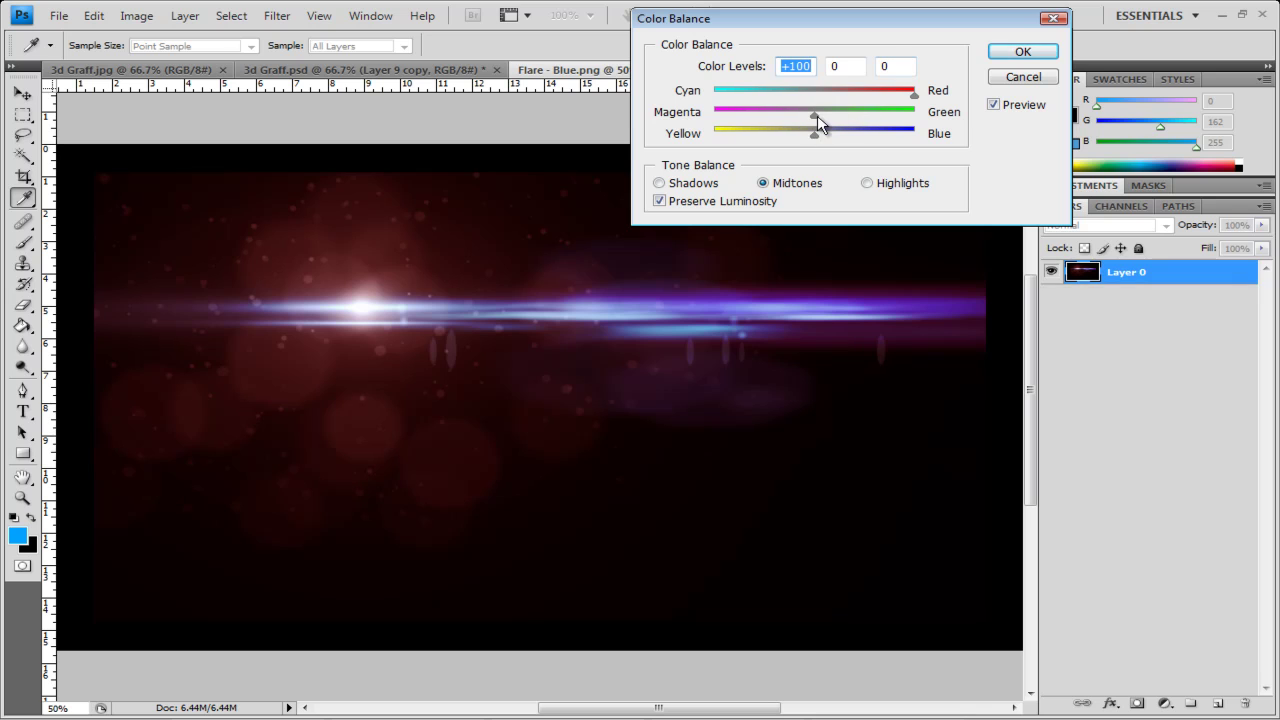
pyautogui.moveTo(754, 121); pyautogui.dragTo(815, 168)
pyautogui.press('Tab')
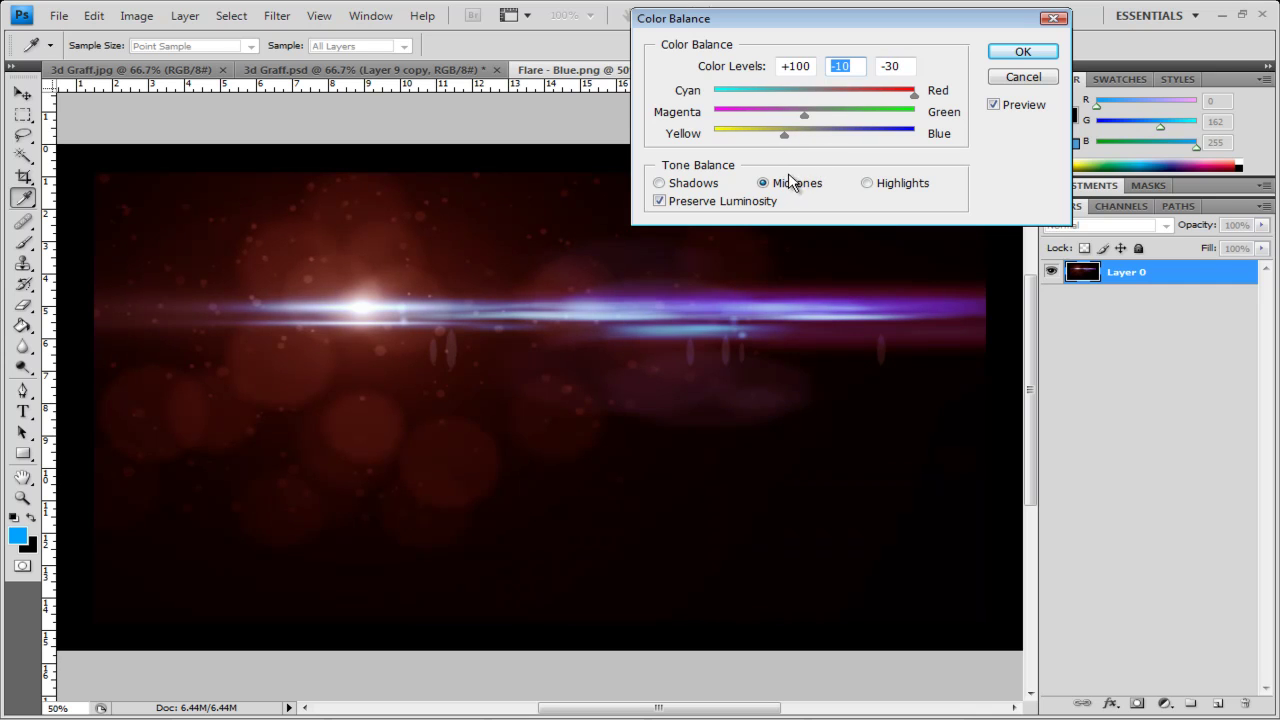
pyautogui.moveTo(789, 180); pyautogui.dragTo(810, 178)
pyautogui.click(1010, 51)
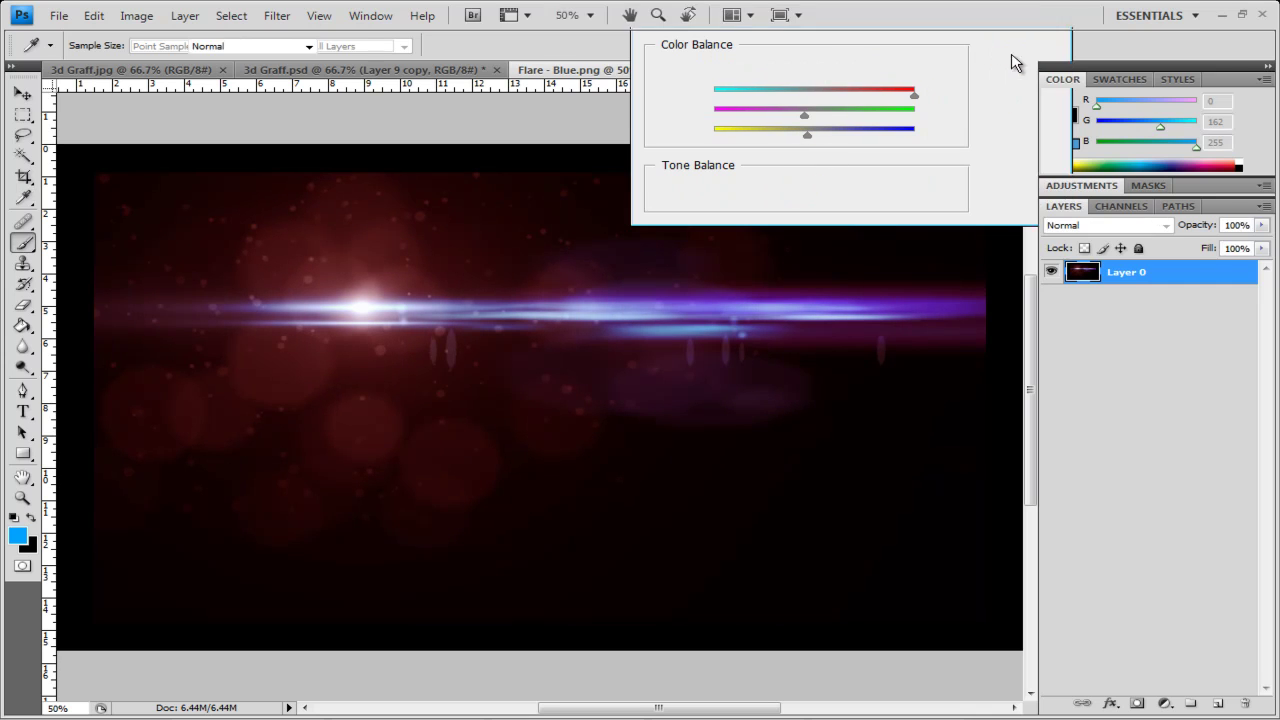
# Apply a second Color Balance adjustment to the flare, setting the highlights to +100 red
pyautogui.press('b')
pyautogui.click(136, 15)
pyautogui.moveTo(93, 15)
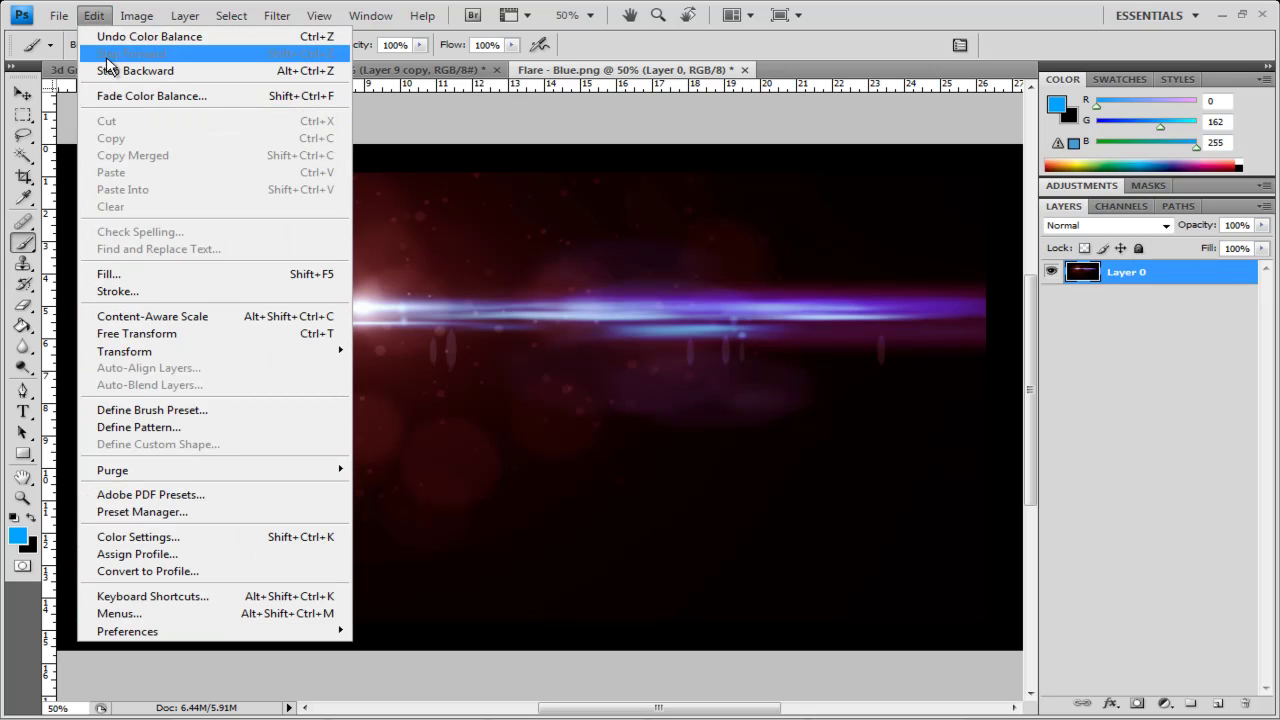
pyautogui.moveTo(136, 15)
pyautogui.moveTo(165, 62)
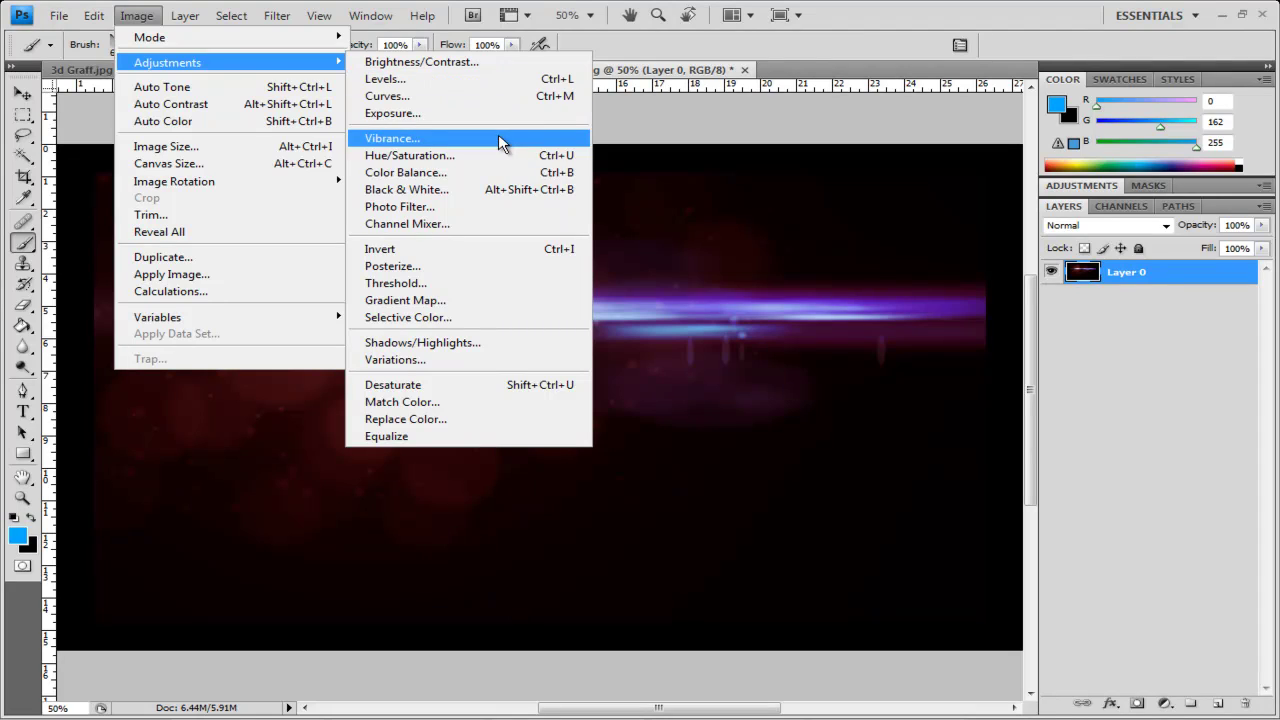
pyautogui.click(500, 176)
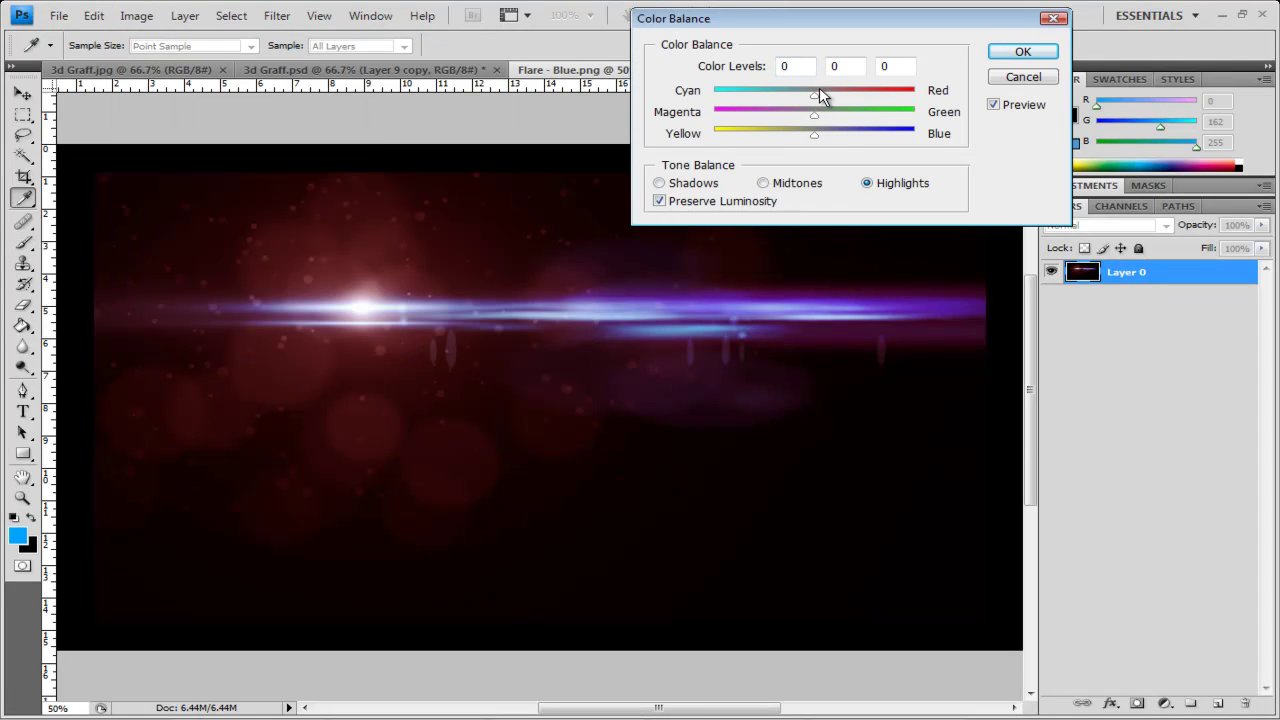
pyautogui.moveTo(819, 90); pyautogui.dragTo(928, 110)
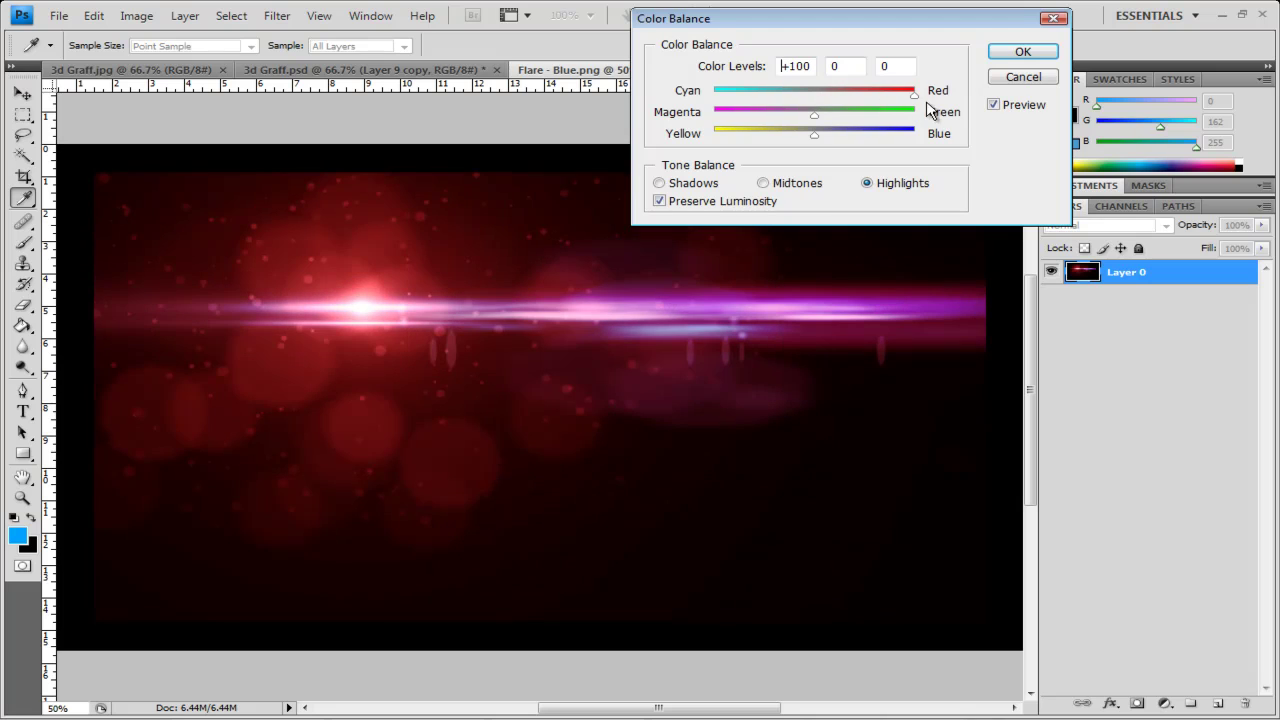
pyautogui.click(1005, 54)
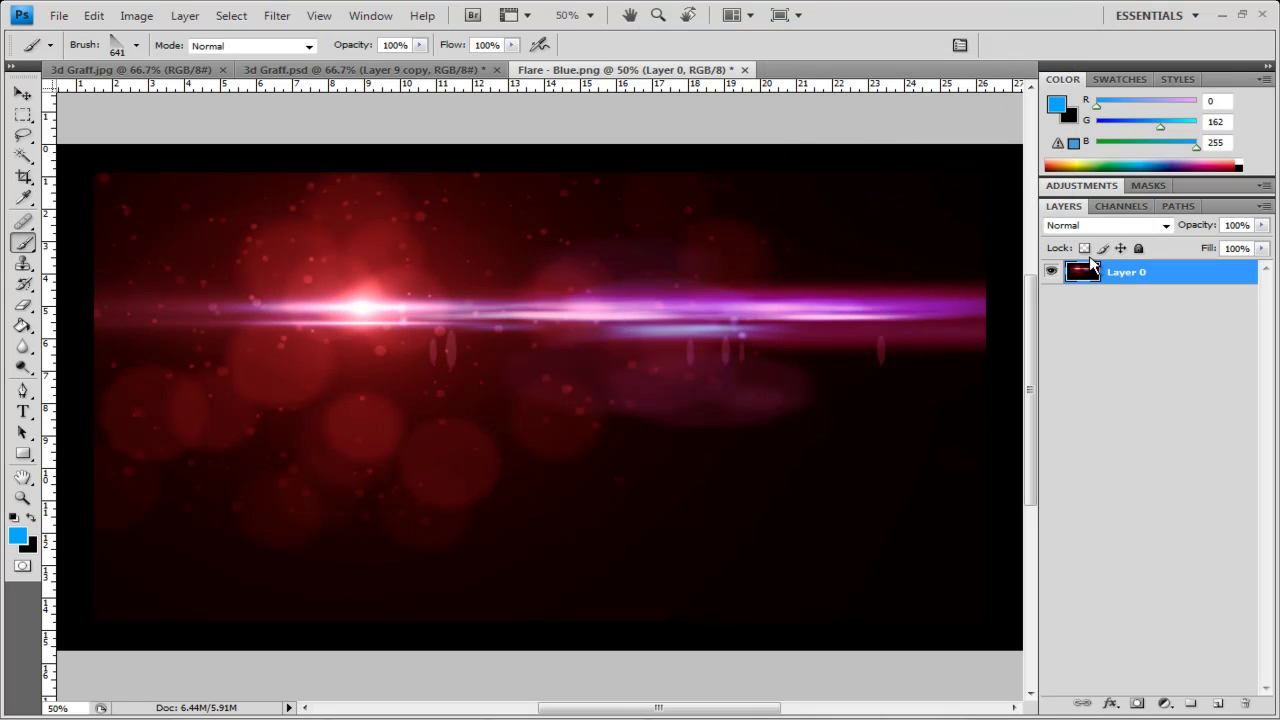
# Copy the recoloured flare into 3d Graff.psd as the top layer across the lettering and set its blend mode to Screen
pyautogui.press('v')
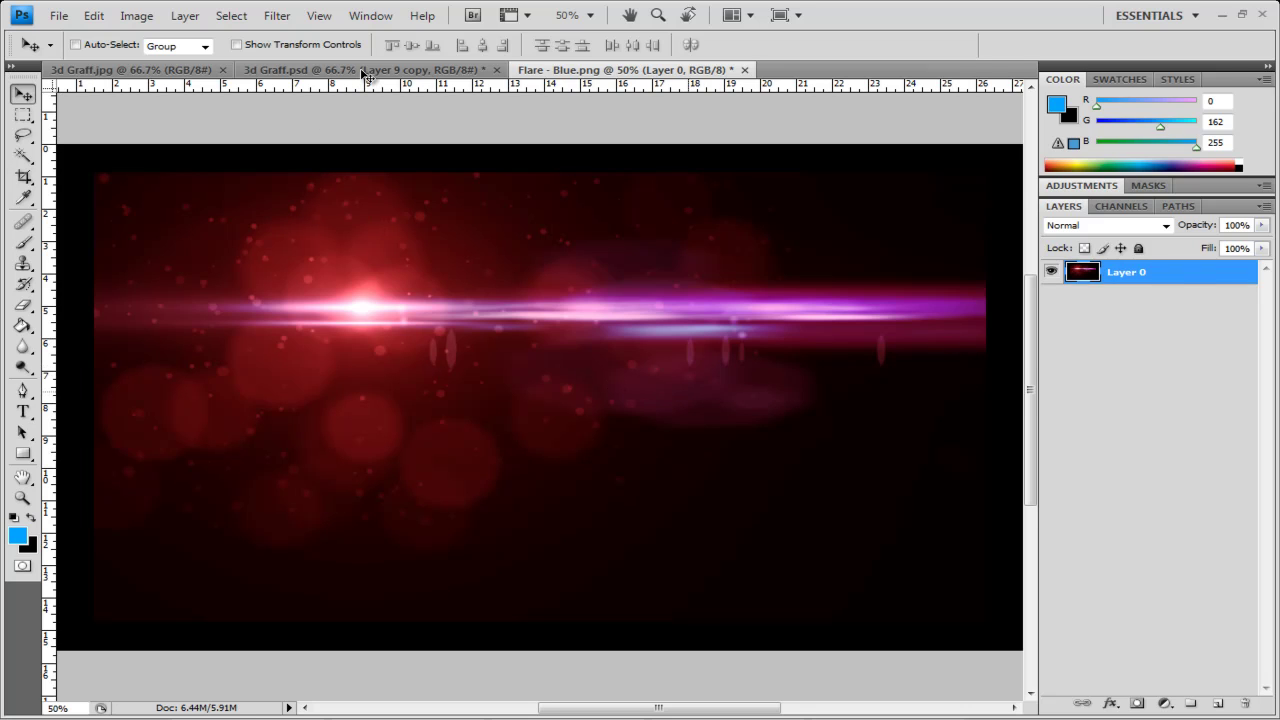
pyautogui.moveTo(362, 71); pyautogui.dragTo(629, 331)
pyautogui.moveTo(531, 279); pyautogui.dragTo(651, 435)
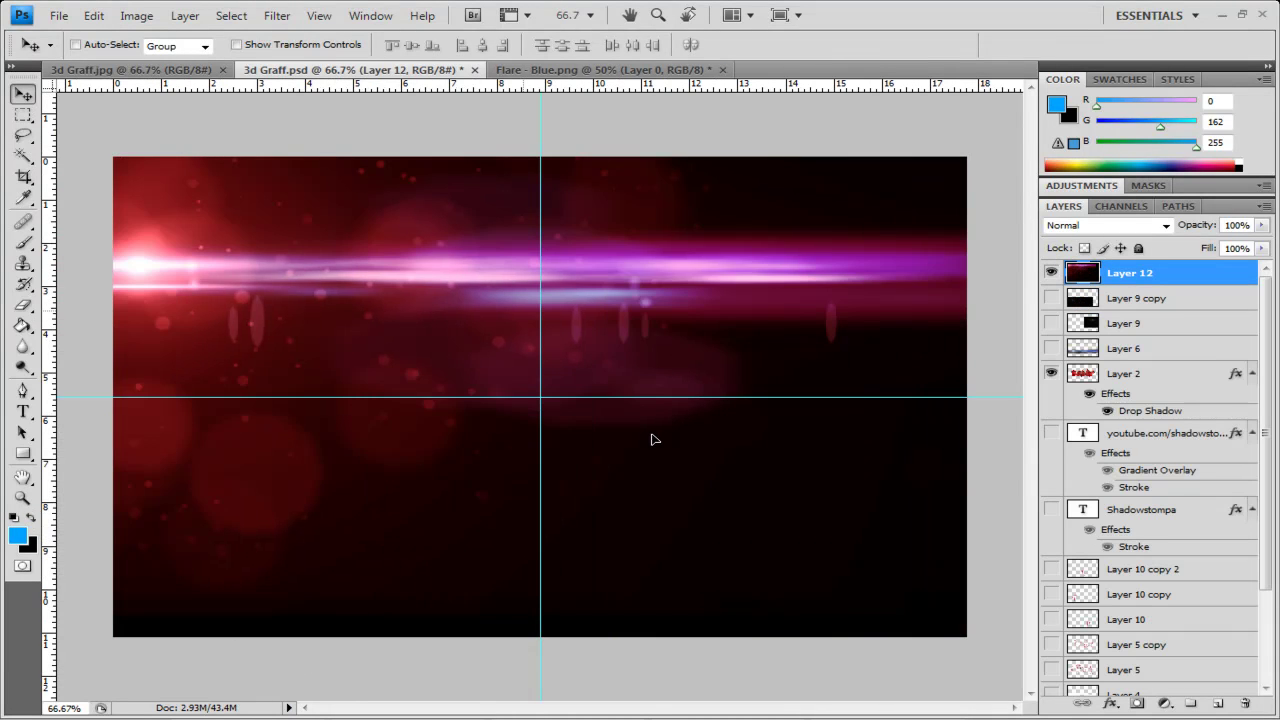
pyautogui.hotkey('ctrl', '-')
pyautogui.hotkey('ctrl', '-')
pyautogui.hotkey('ctrl', '-')
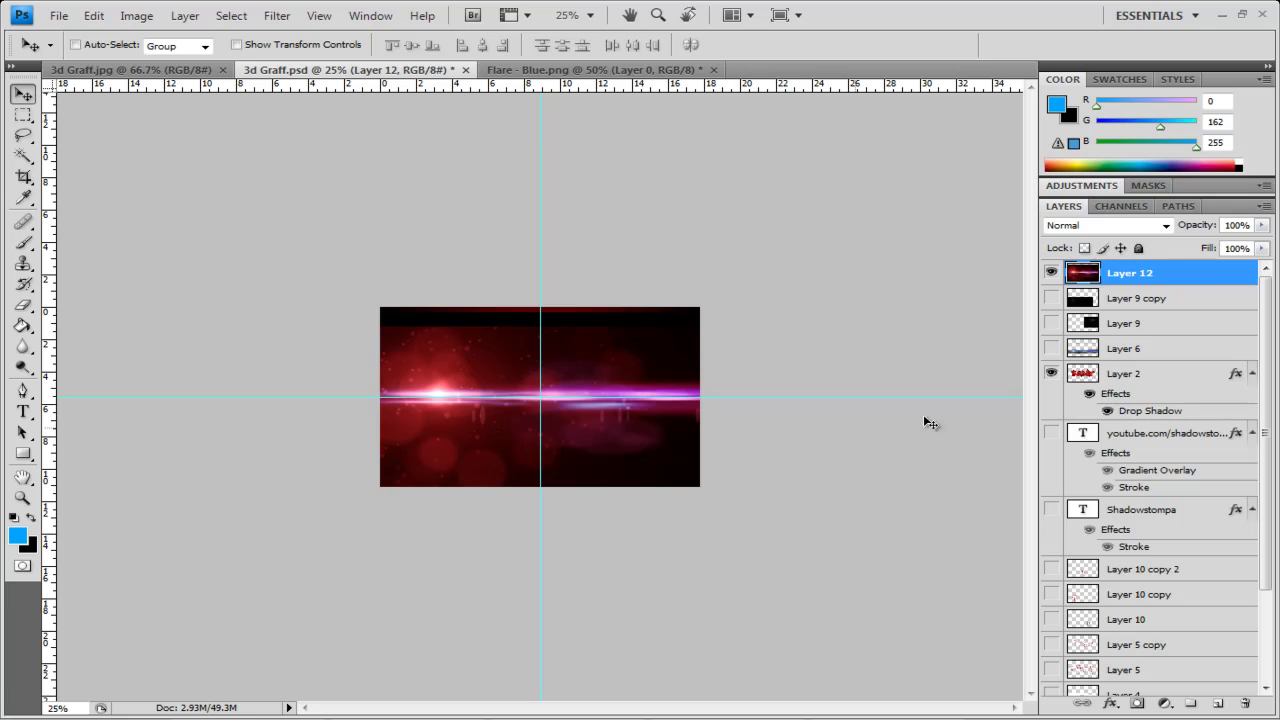
pyautogui.click(1165, 225)
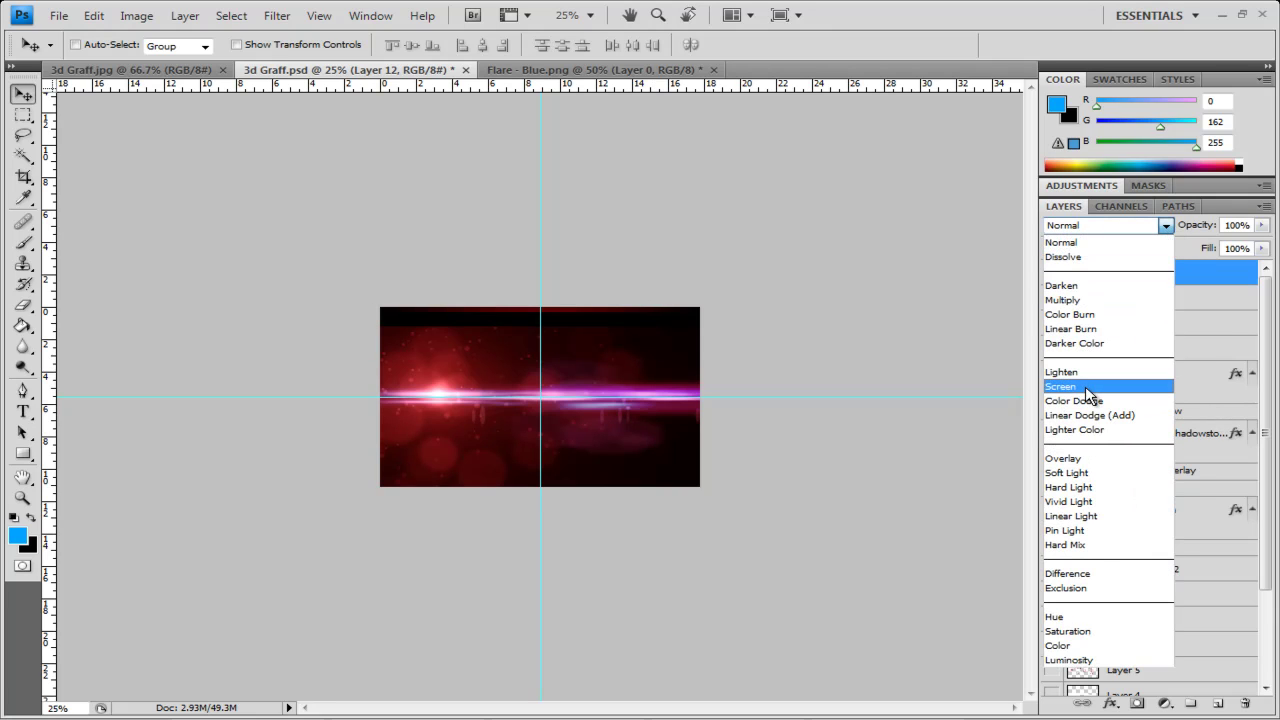
pyautogui.click(1085, 386)
# Move the flare layer down so its bright streak runs along the lower edge of the graffiti lettering
pyautogui.hotkey('ctrl', '-')
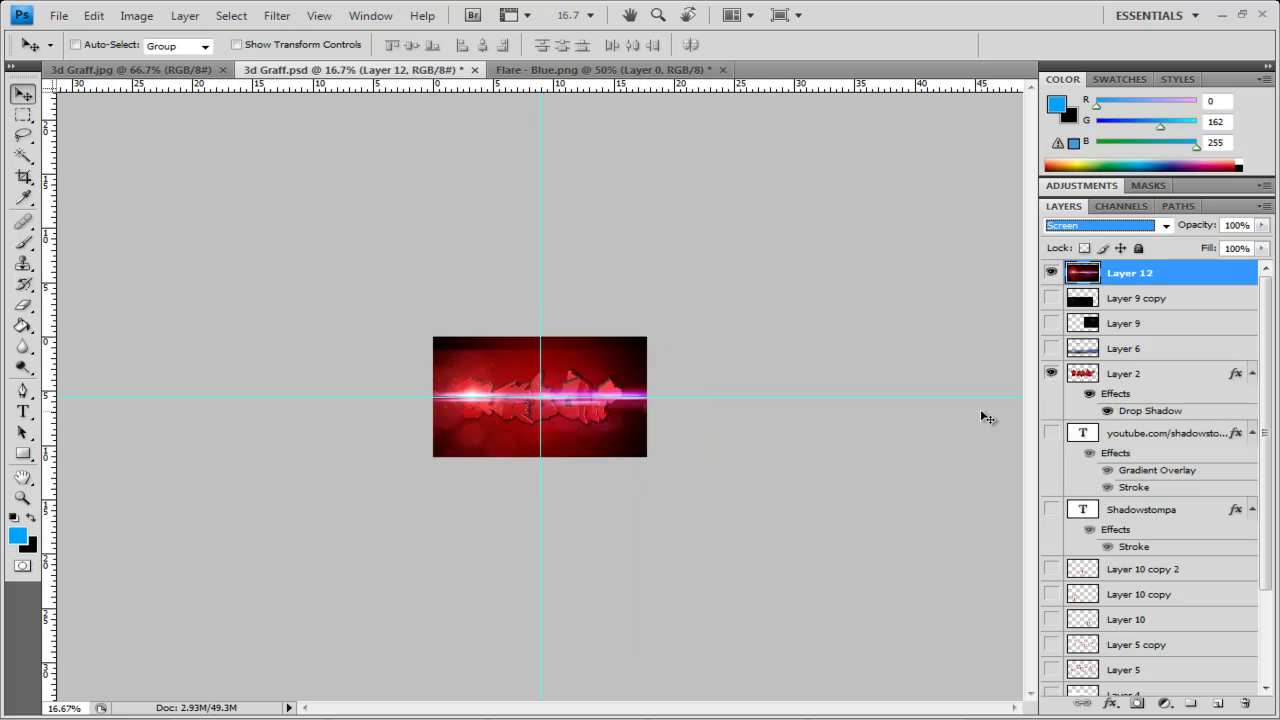
pyautogui.hotkey('ctrl', '+')
pyautogui.hotkey('ctrl', '+')
pyautogui.hotkey('ctrl', '+')
pyautogui.hotkey('ctrl', '+')
pyautogui.hotkey('ctrl', '+')
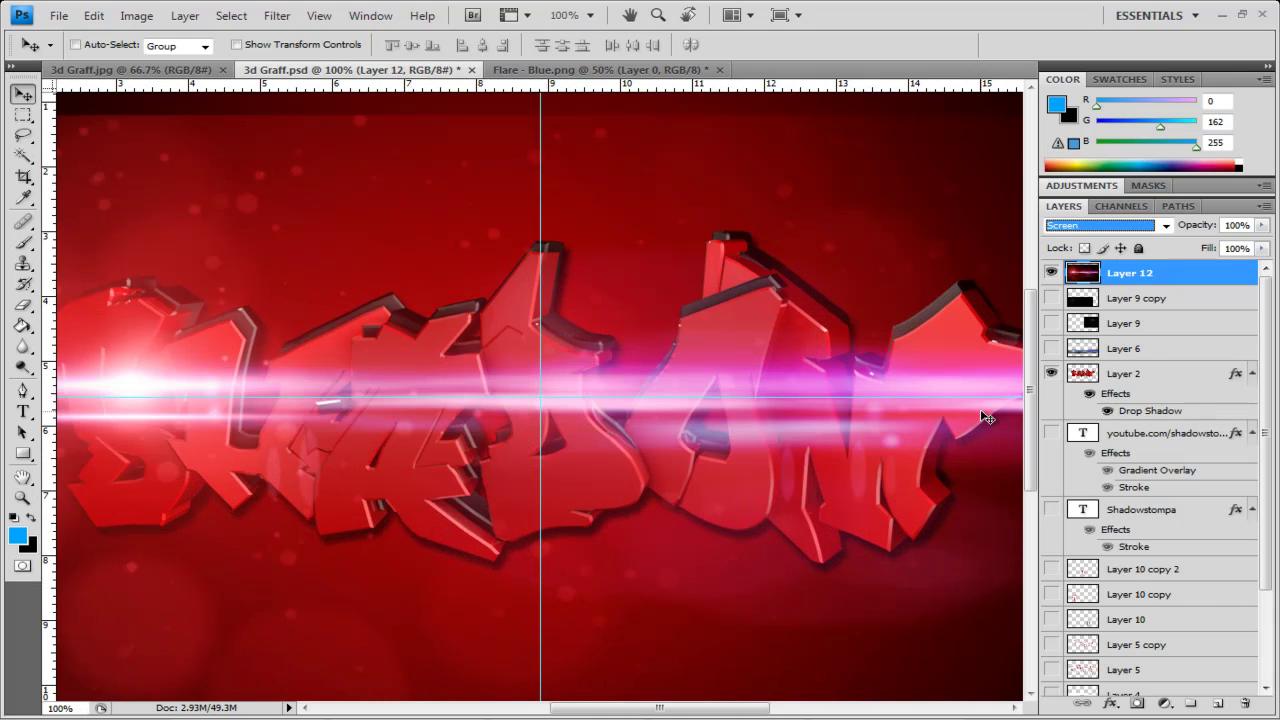
pyautogui.moveTo(590, 380); pyautogui.dragTo(586, 548)
pyautogui.press('space')
pyautogui.moveTo(578, 402); pyautogui.dragTo(497, 370)
pyautogui.moveTo(681, 381); pyautogui.dragTo(740, 333)
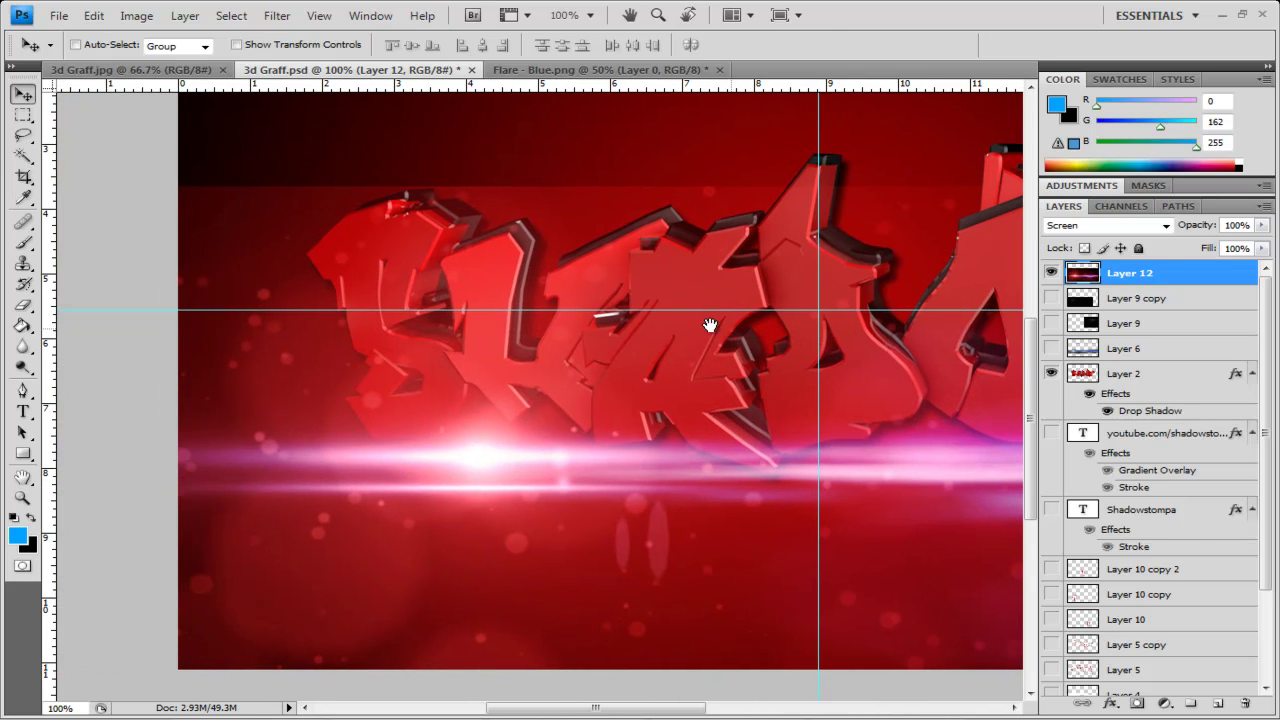
pyautogui.moveTo(323, 260); pyautogui.dragTo(268, 263)
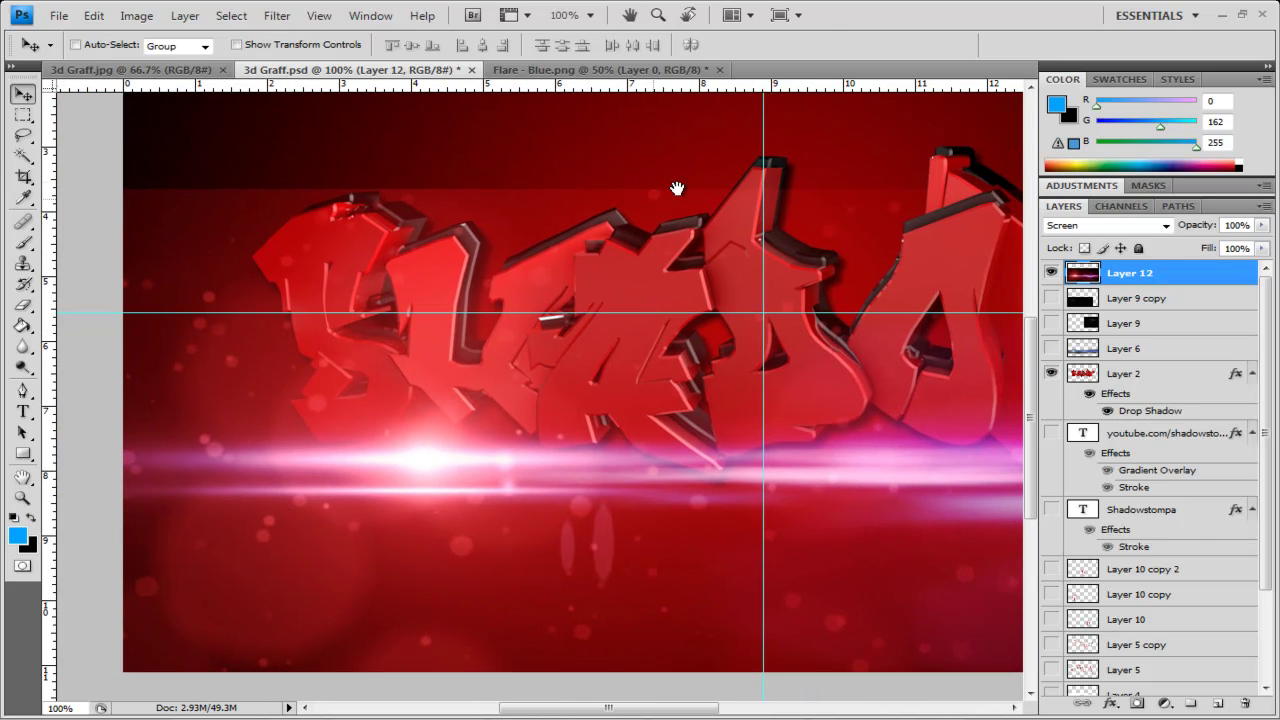
pyautogui.moveTo(754, 285); pyautogui.dragTo(455, 327)
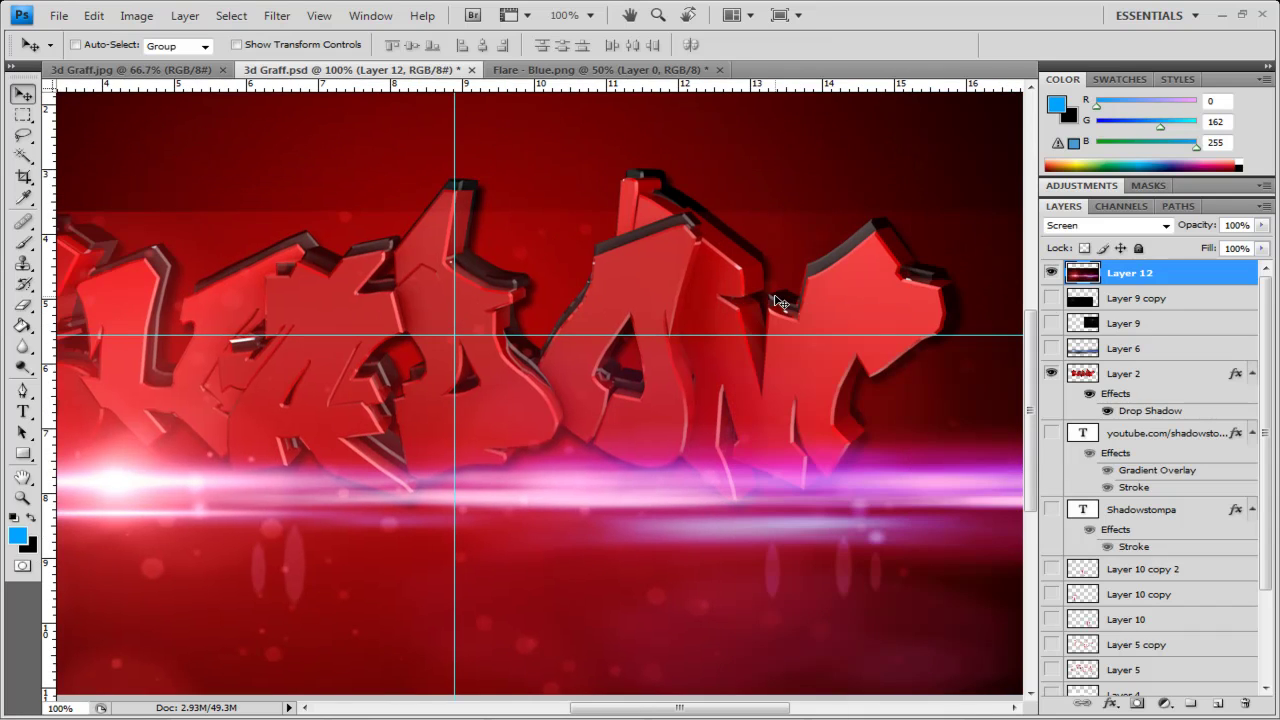
# Erase the hard upper edge of the red flare layer with a soft 200 px eraser across the full canvas width
pyautogui.moveTo(712, 330)
pyautogui.mouseDown()
pyautogui.moveTo(751, 334)
pyautogui.moveTo(766, 317)
pyautogui.mouseUp()
pyautogui.moveTo(474, 325); pyautogui.dragTo(637, 325)
pyautogui.click(24, 306)
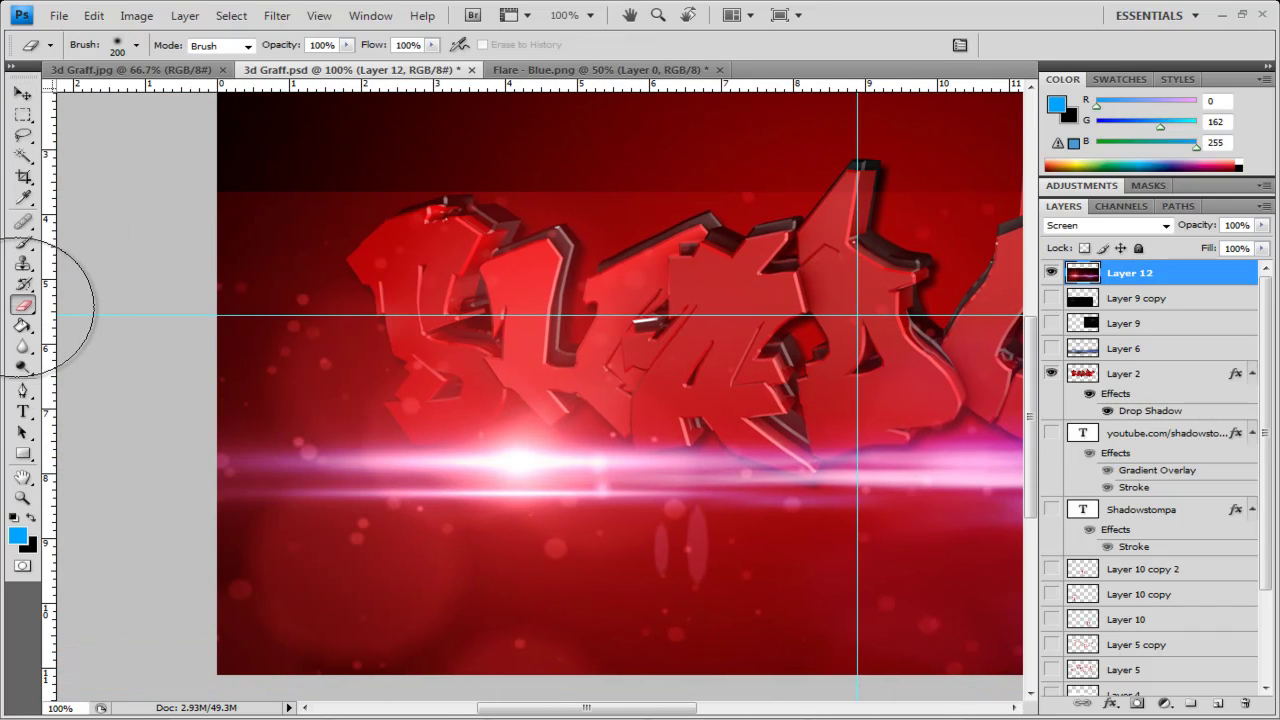
pyautogui.moveTo(186, 214)
pyautogui.mouseDown()
pyautogui.moveTo(408, 168)
pyautogui.moveTo(460, 168)
pyautogui.moveTo(392, 172)
pyautogui.moveTo(576, 175)
pyautogui.mouseUp()
pyautogui.moveTo(798, 169); pyautogui.dragTo(474, 189)
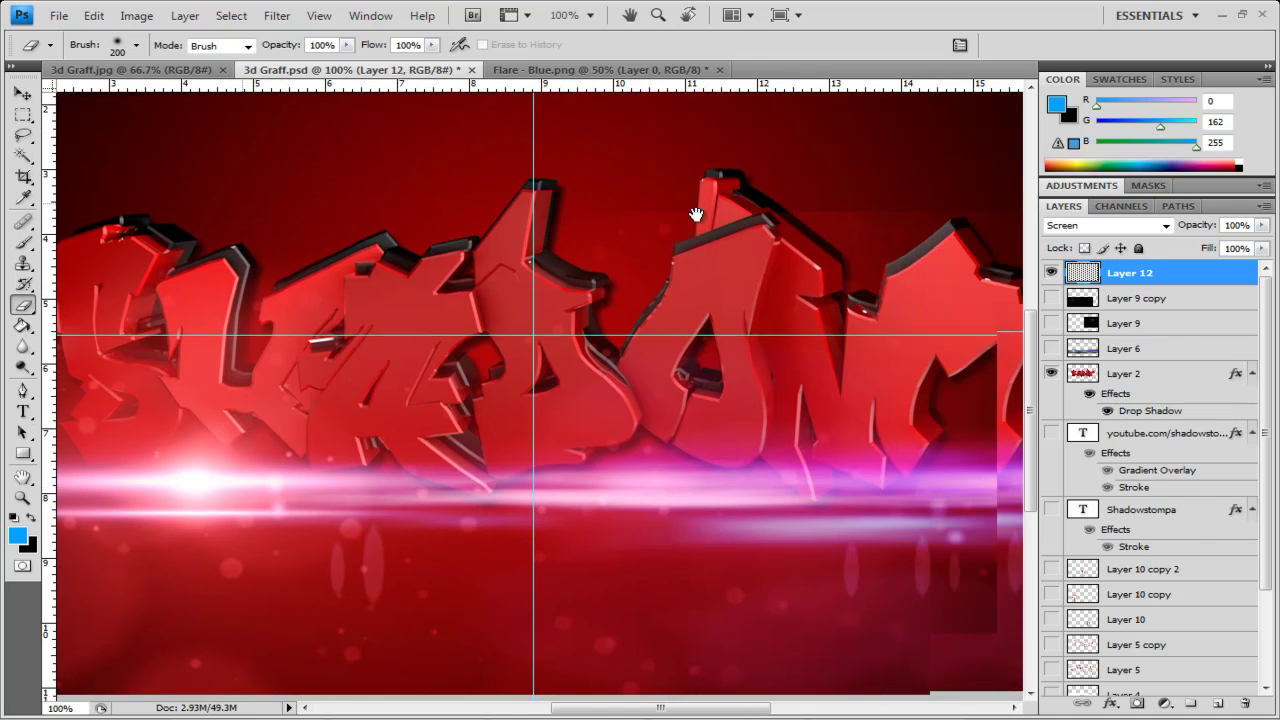
pyautogui.moveTo(696, 214); pyautogui.dragTo(609, 212)
pyautogui.moveTo(866, 187); pyautogui.dragTo(572, 181)
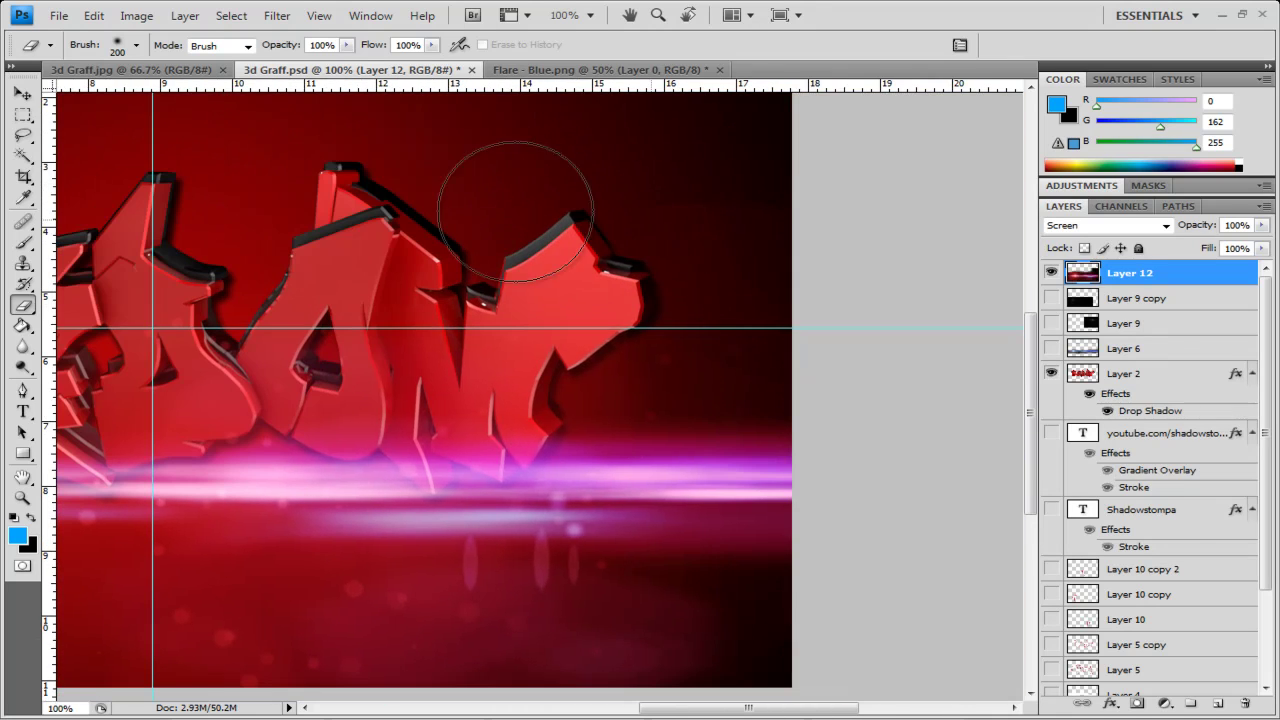
# Erase the lower part of the red flare layer along the canvas's bottom edge so it fades into the dark background
pyautogui.moveTo(730, 266)
pyautogui.mouseDown()
pyautogui.moveTo(923, 251)
pyautogui.moveTo(854, 286)
pyautogui.moveTo(875, 315)
pyautogui.moveTo(840, 120)
pyautogui.mouseUp()
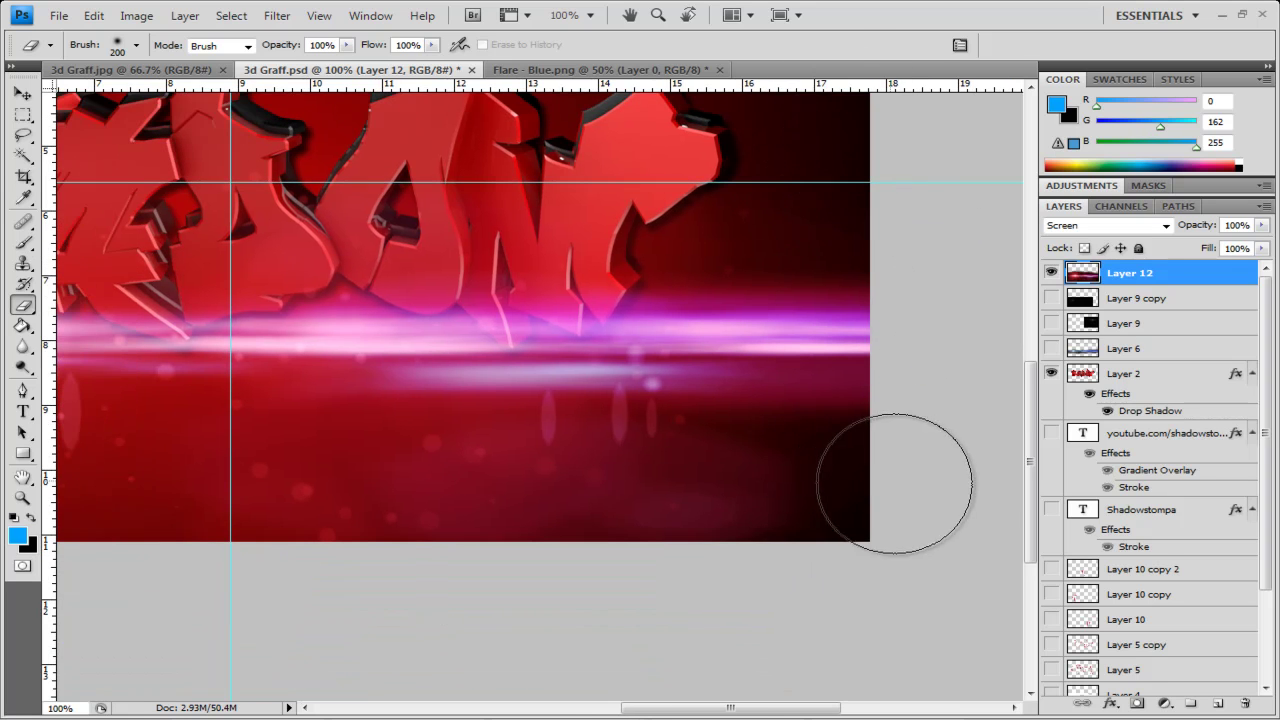
pyautogui.moveTo(276, 534); pyautogui.dragTo(802, 529)
pyautogui.moveTo(654, 543)
pyautogui.mouseDown()
pyautogui.moveTo(922, 565)
pyautogui.moveTo(470, 587)
pyautogui.moveTo(40, 508)
pyautogui.mouseUp()
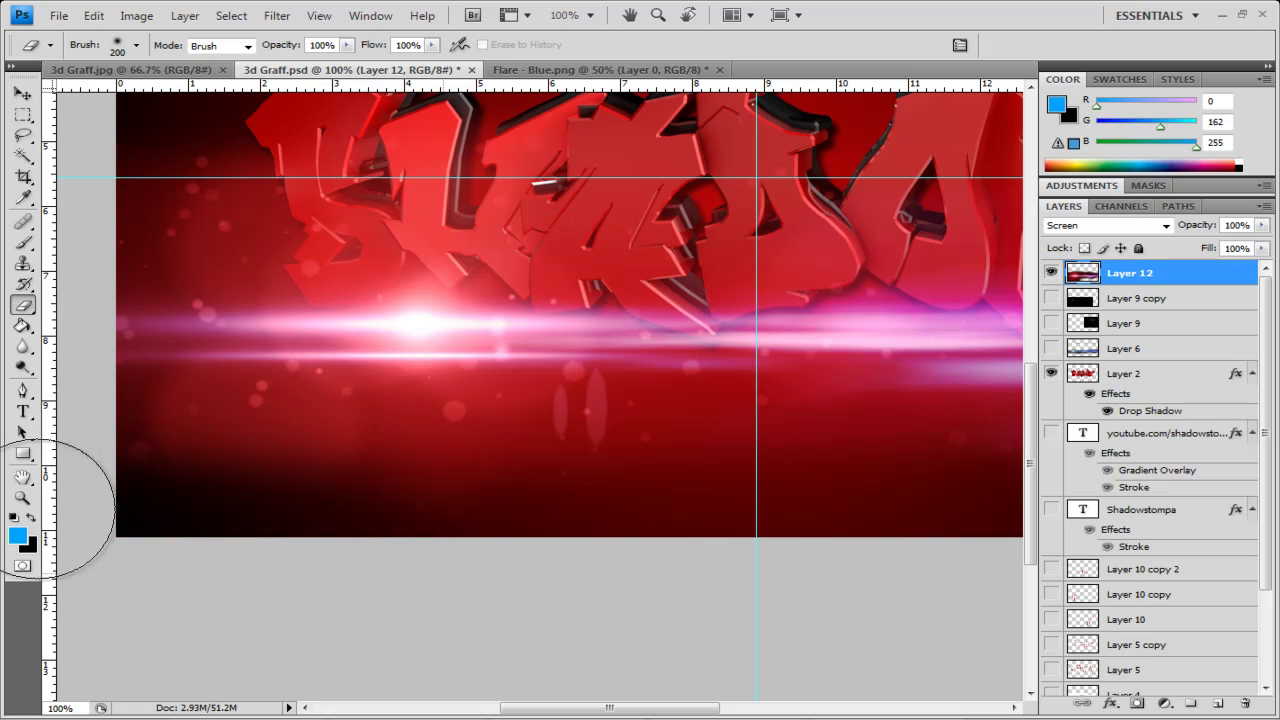
pyautogui.press('space')
pyautogui.moveTo(940, 548); pyautogui.dragTo(500, 536)
pyautogui.moveTo(830, 440); pyautogui.dragTo(788, 573)
pyautogui.hscroll(-4, 850, 470)
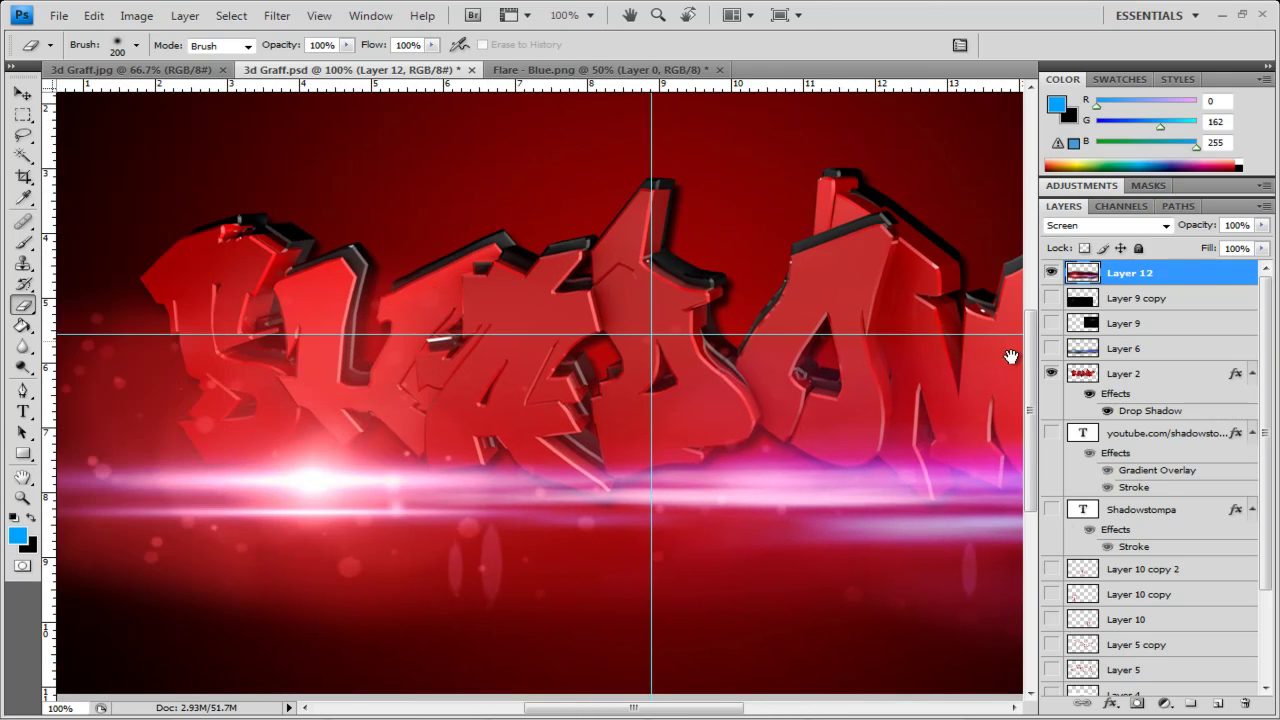
pyautogui.scroll(1, 835, 350)
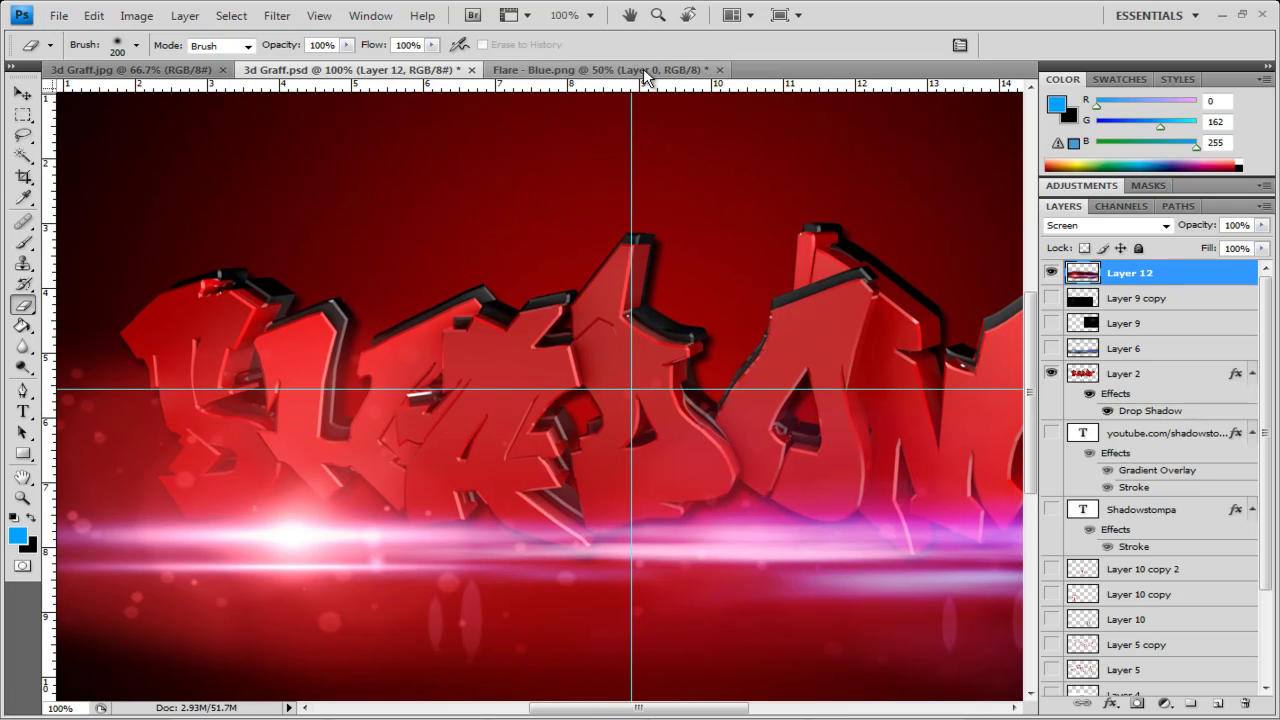
# Close Flare - Blue.png without saving its changes and open Flare - White.png from the Pictures folder
pyautogui.click(719, 70)
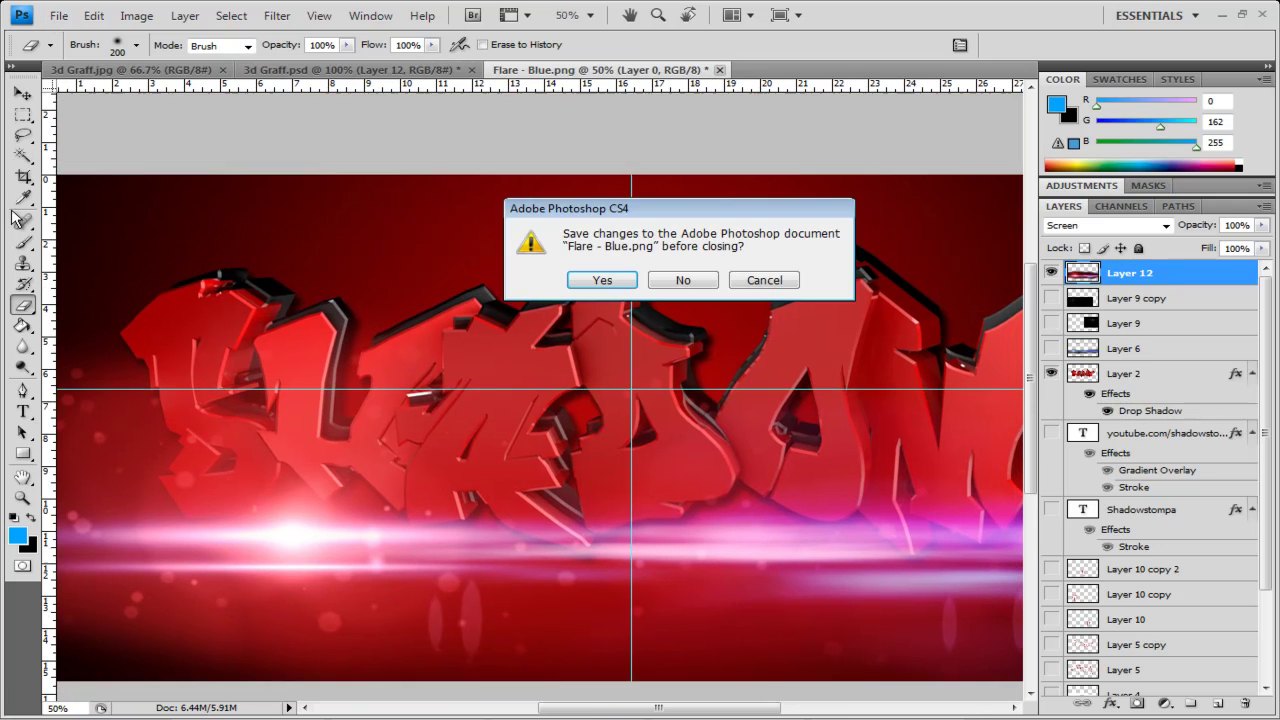
pyautogui.click(683, 280)
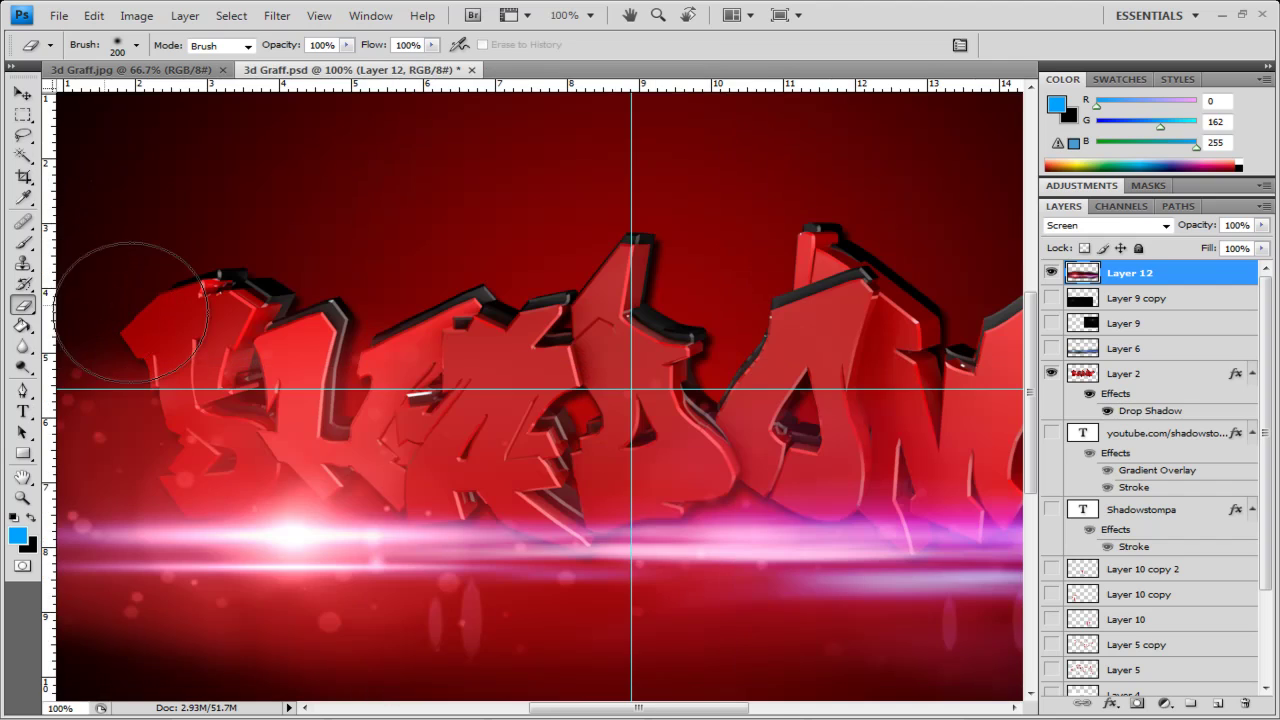
pyautogui.click(60, 14)
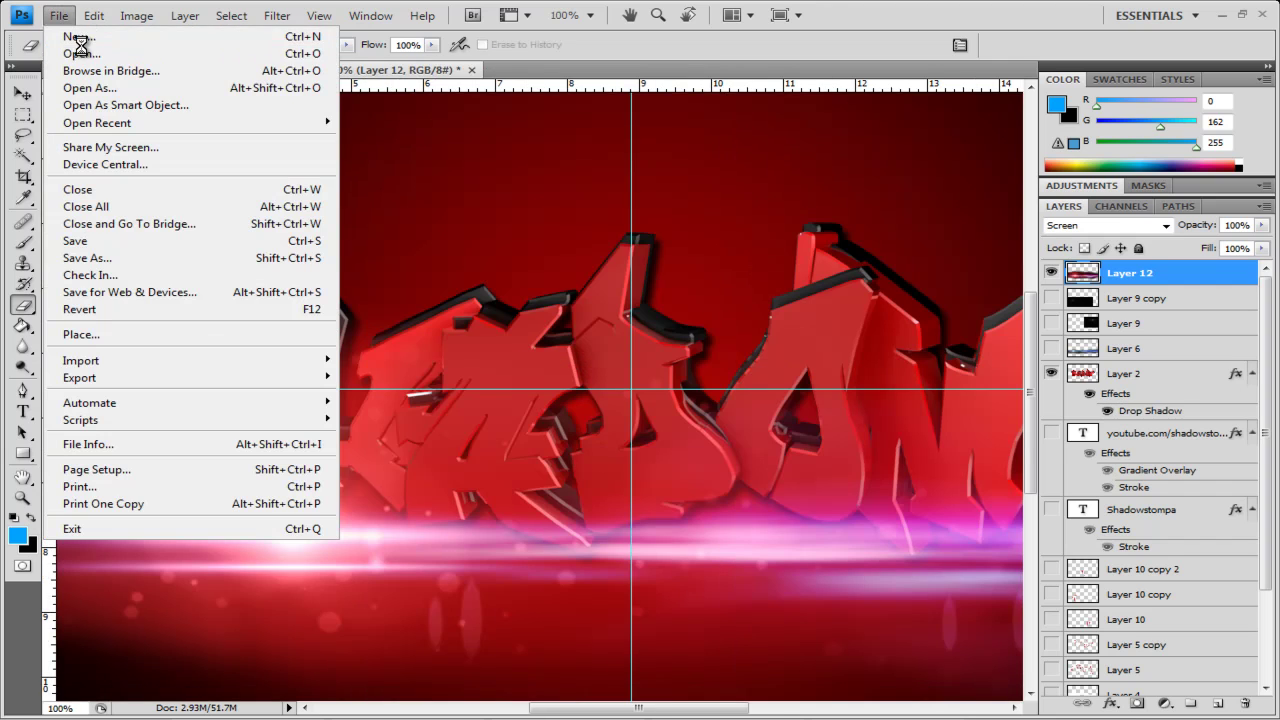
pyautogui.click(70, 55)
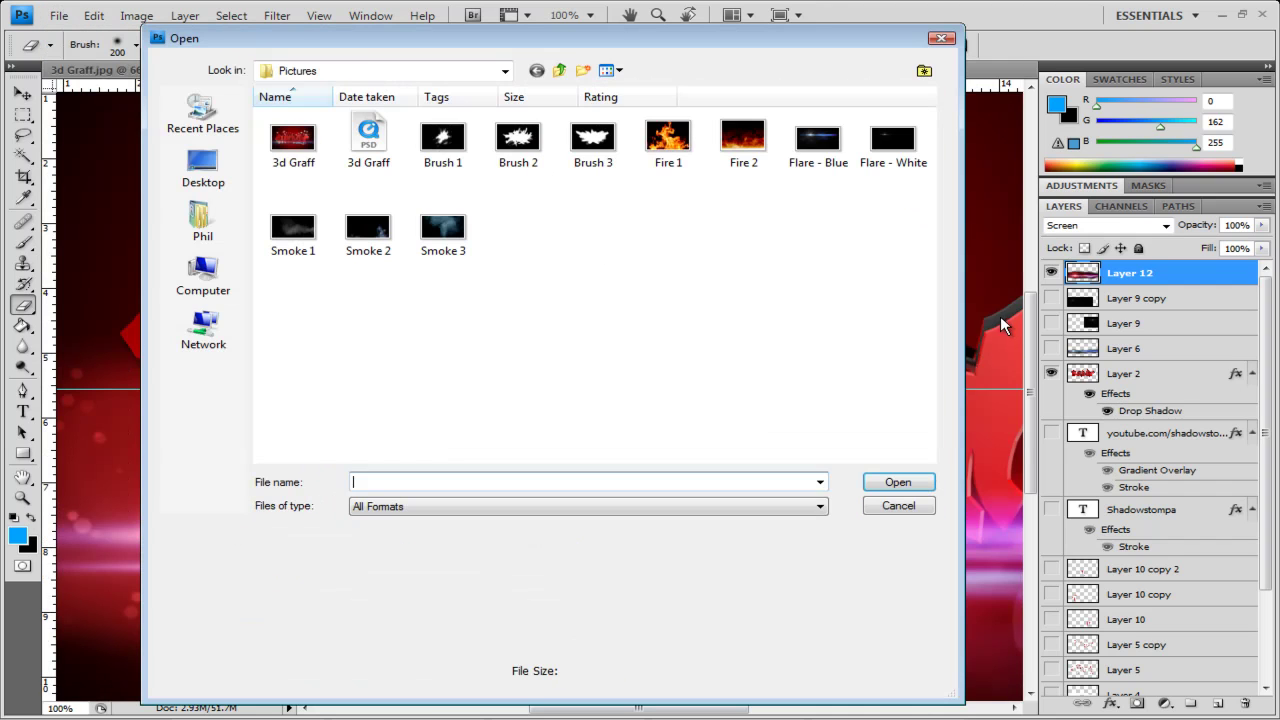
pyautogui.click(893, 140)
pyautogui.doubleClick(893, 138)
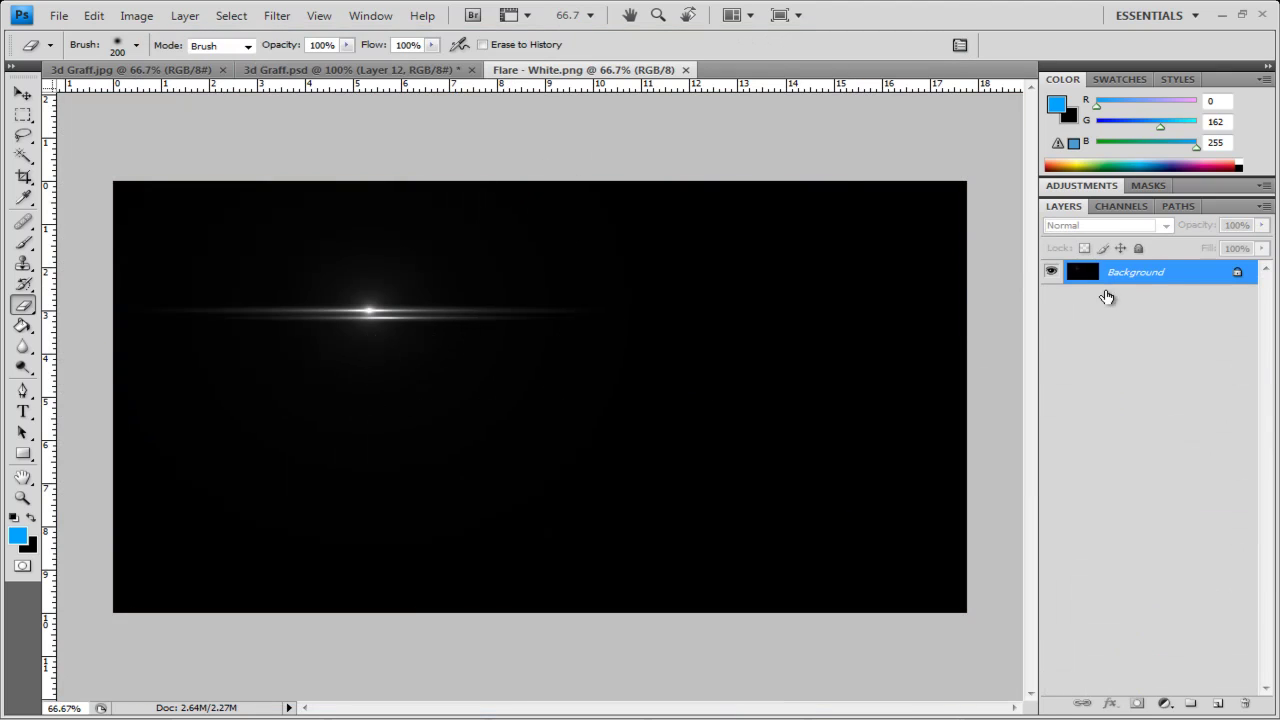
# Convert the locked Background of Flare - White.png into an editable layer named Layer 0
pyautogui.doubleClick(1200, 278)
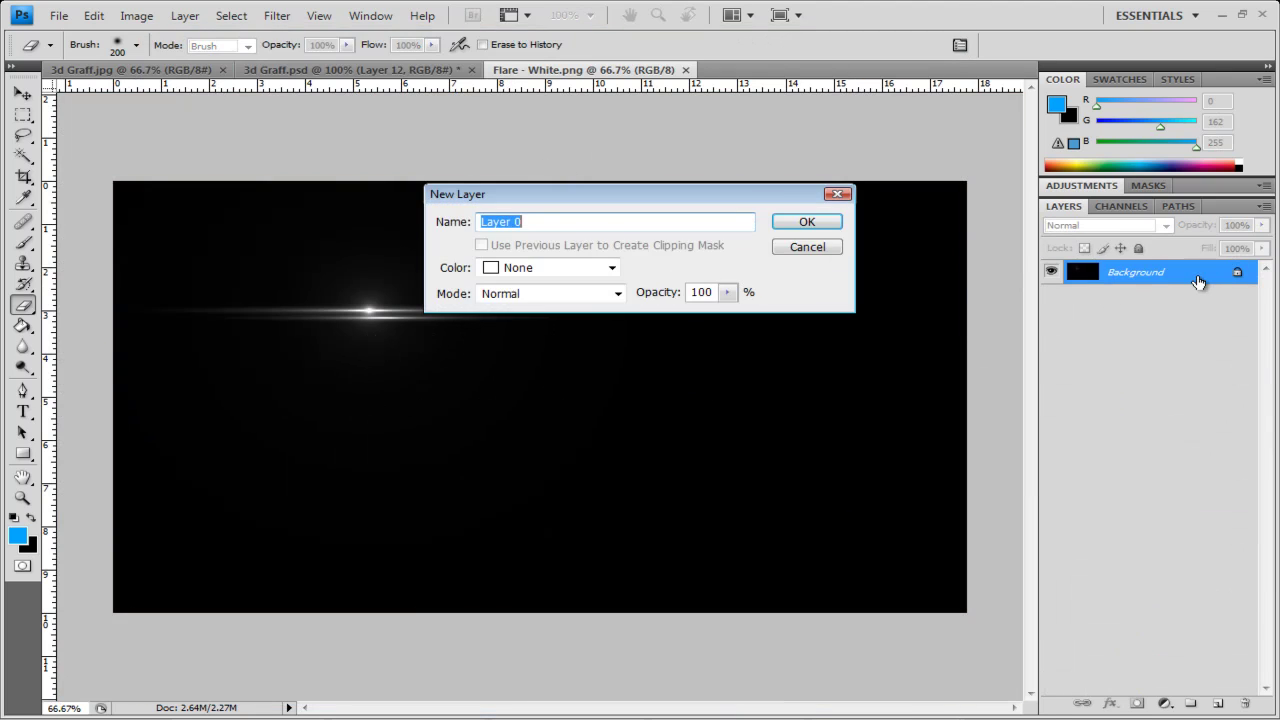
pyautogui.press('Return')
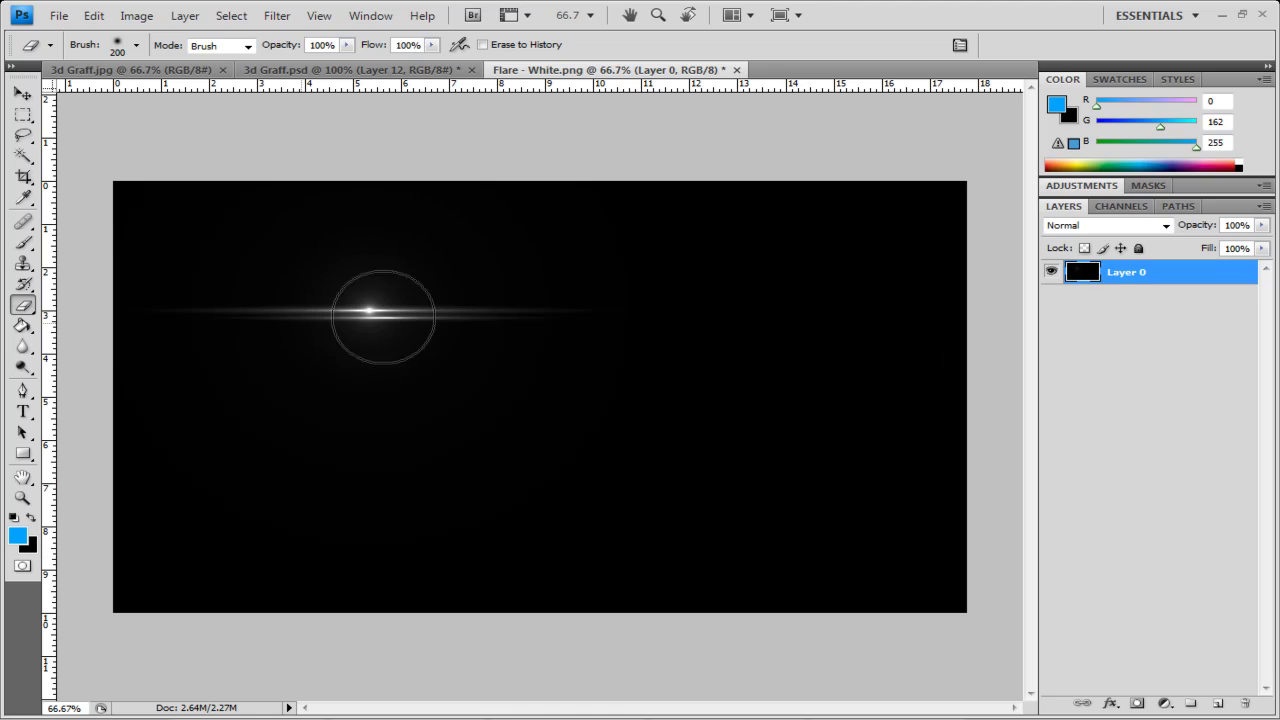
pyautogui.moveTo(610, 318); pyautogui.dragTo(60, 315)
pyautogui.moveTo(527, 712)
pyautogui.hotkey('ctrl', 'z')
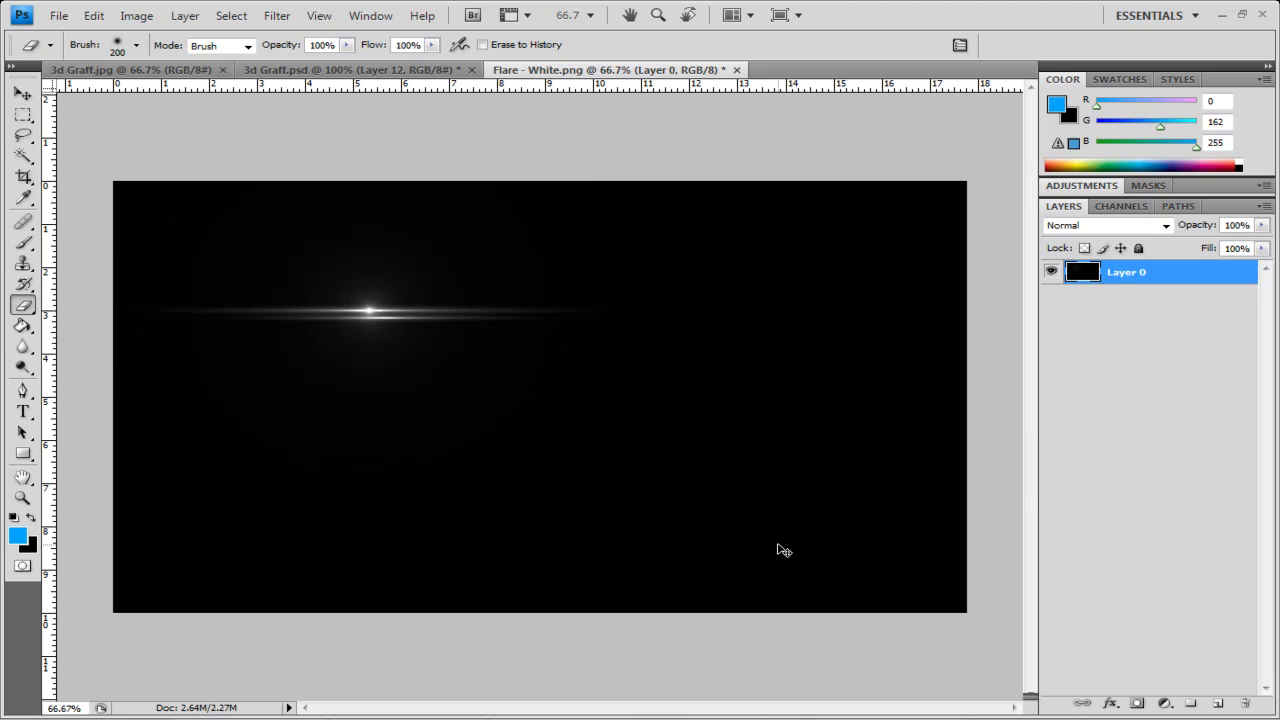
# Copy the white flare into 3d Graff.psd as the top layer and set its blend mode to Screen
pyautogui.hotkey('ctrl', '+')
pyautogui.hotkey('ctrl', '+')
pyautogui.moveTo(466, 369); pyautogui.dragTo(880, 450)
pyautogui.moveTo(491, 399); pyautogui.dragTo(739, 445)
pyautogui.moveTo(629, 398)
pyautogui.mouseDown()
pyautogui.moveTo(657, 406)
pyautogui.moveTo(237, 100)
pyautogui.moveTo(284, 70)
pyautogui.moveTo(431, 283)
pyautogui.moveTo(329, 374)
pyautogui.mouseUp()
pyautogui.press('v')
pyautogui.moveTo(462, 373); pyautogui.dragTo(358, 455)
pyautogui.moveTo(504, 352); pyautogui.dragTo(426, 383)
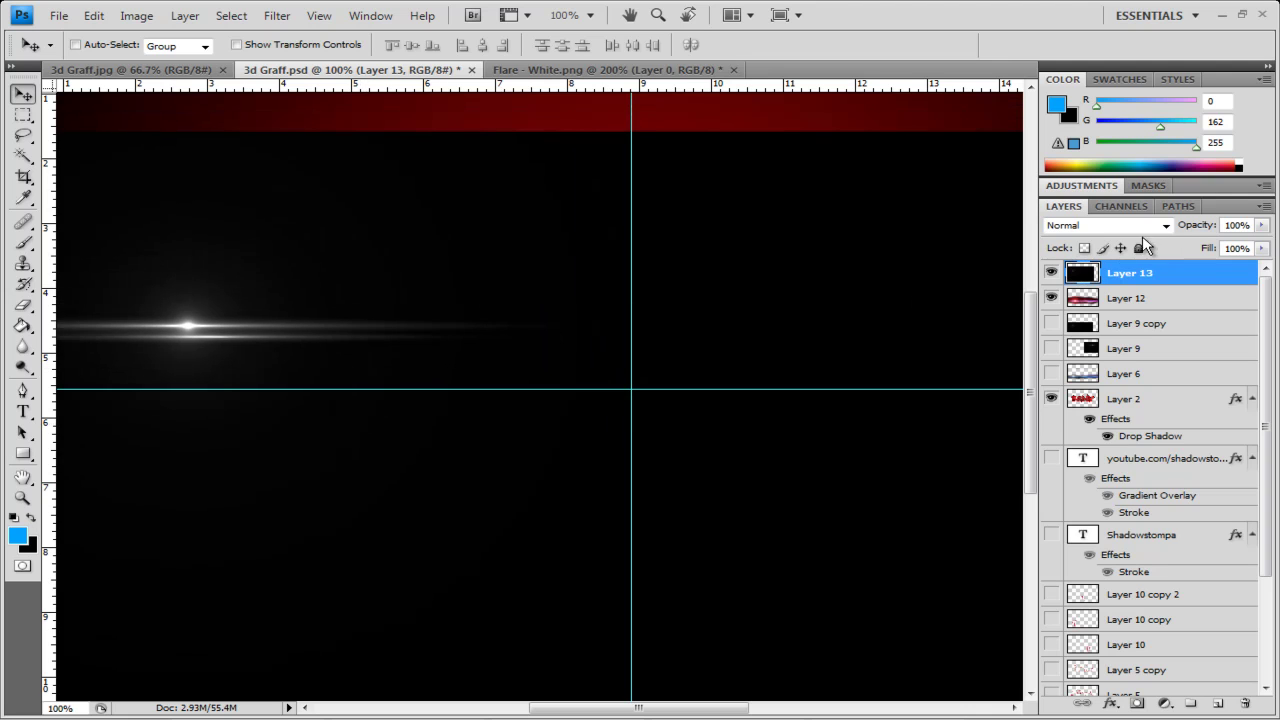
pyautogui.click(1165, 225)
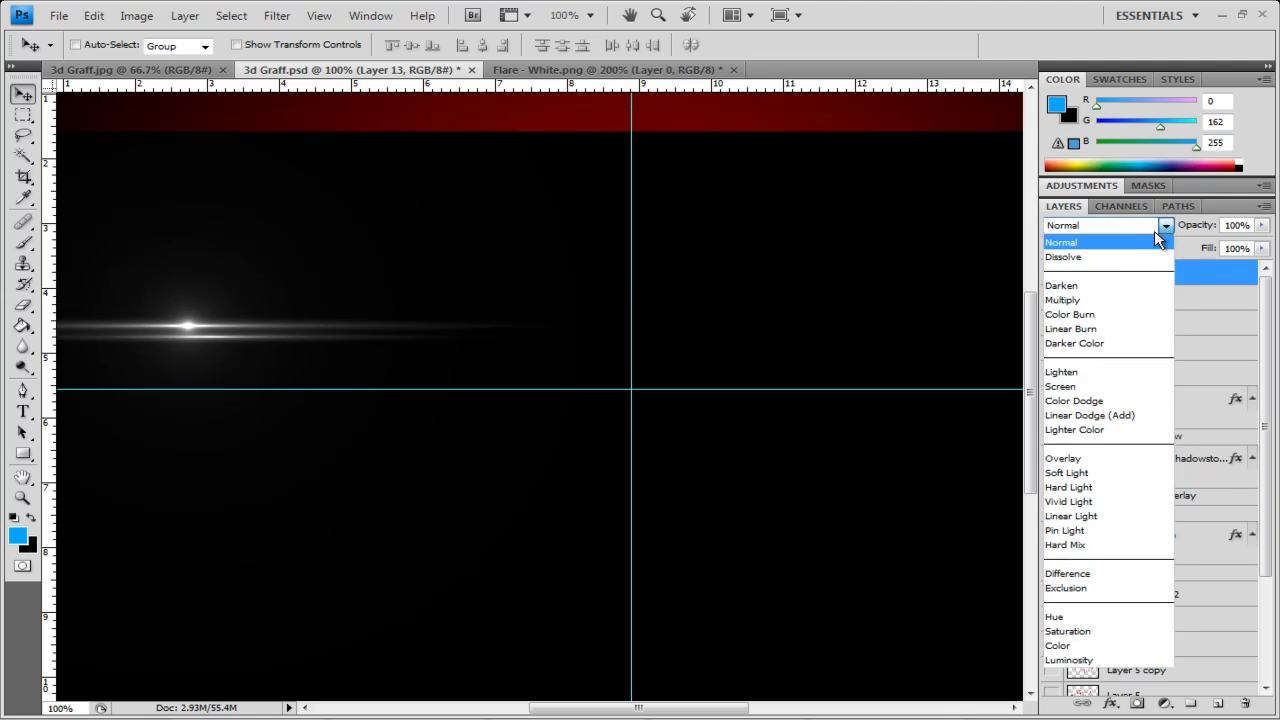
pyautogui.click(1109, 389)
# Move the white flare so its bright centre sits on the upper edge of the first graffiti letter
pyautogui.moveTo(323, 337); pyautogui.dragTo(450, 326)
pyautogui.moveTo(414, 338); pyautogui.dragTo(423, 308)
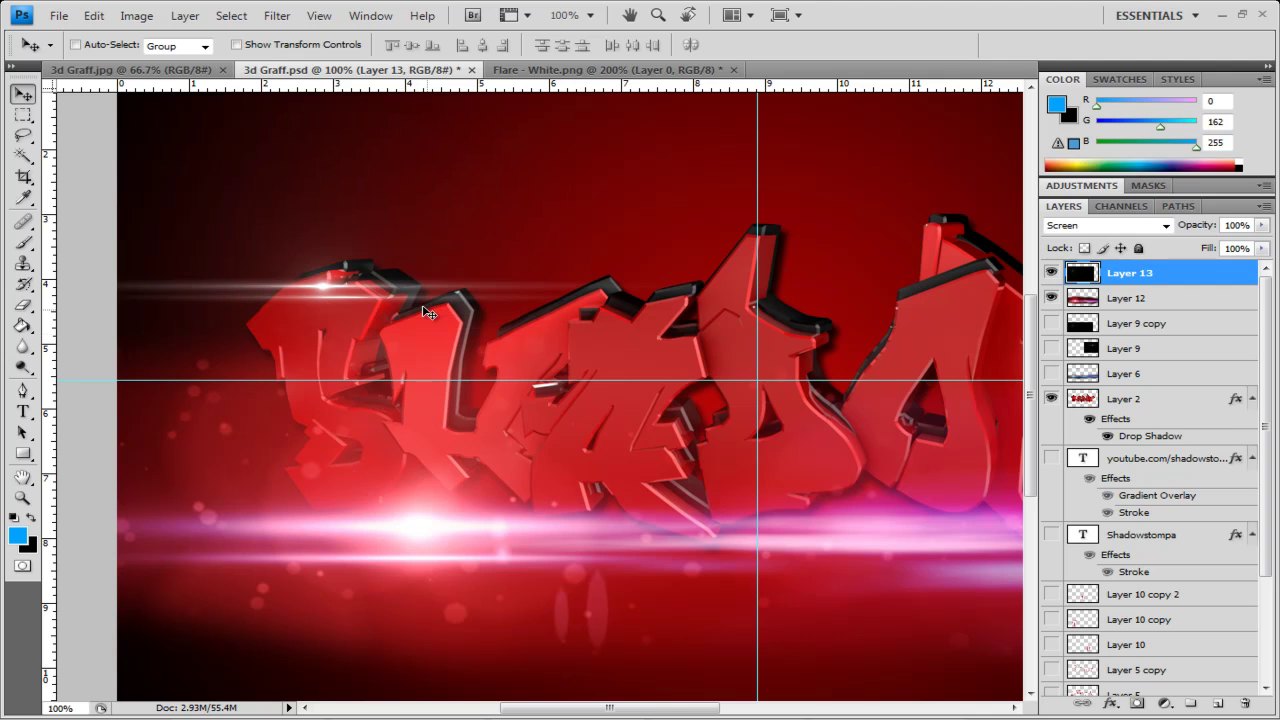
pyautogui.press('Down')
pyautogui.press('Down')
pyautogui.press('Left')
# Scale the white flare layer proportionally to about 34% and place it back at the top of the first letter
pyautogui.hotkey('ctrl', 't')
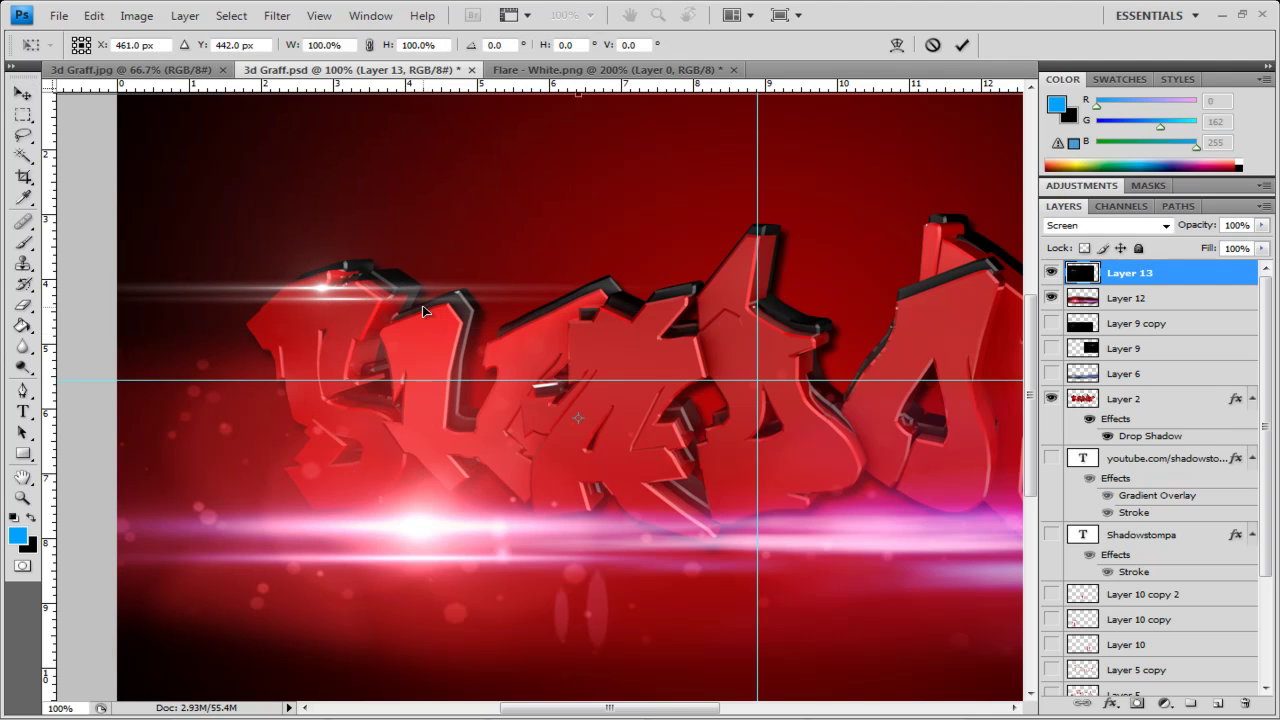
pyautogui.hotkey('ctrl', '-')
pyautogui.hotkey('ctrl', '-')
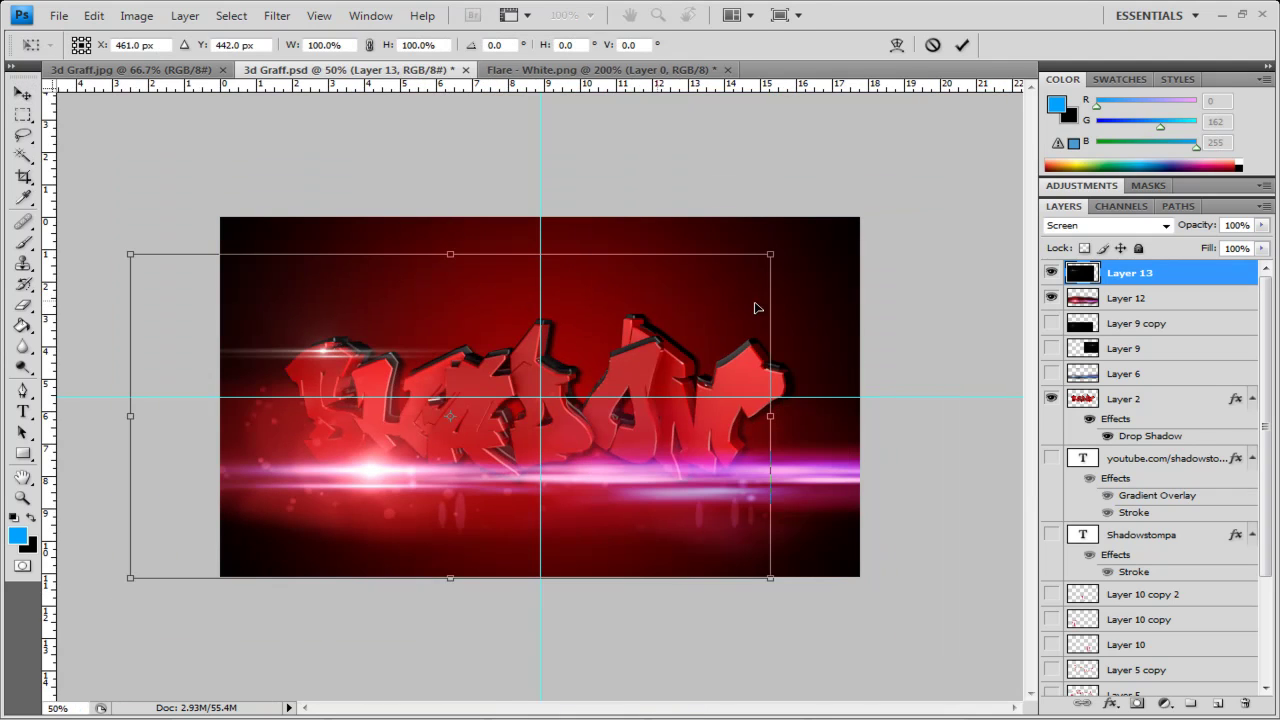
pyautogui.moveTo(770, 254); pyautogui.dragTo(438, 422)
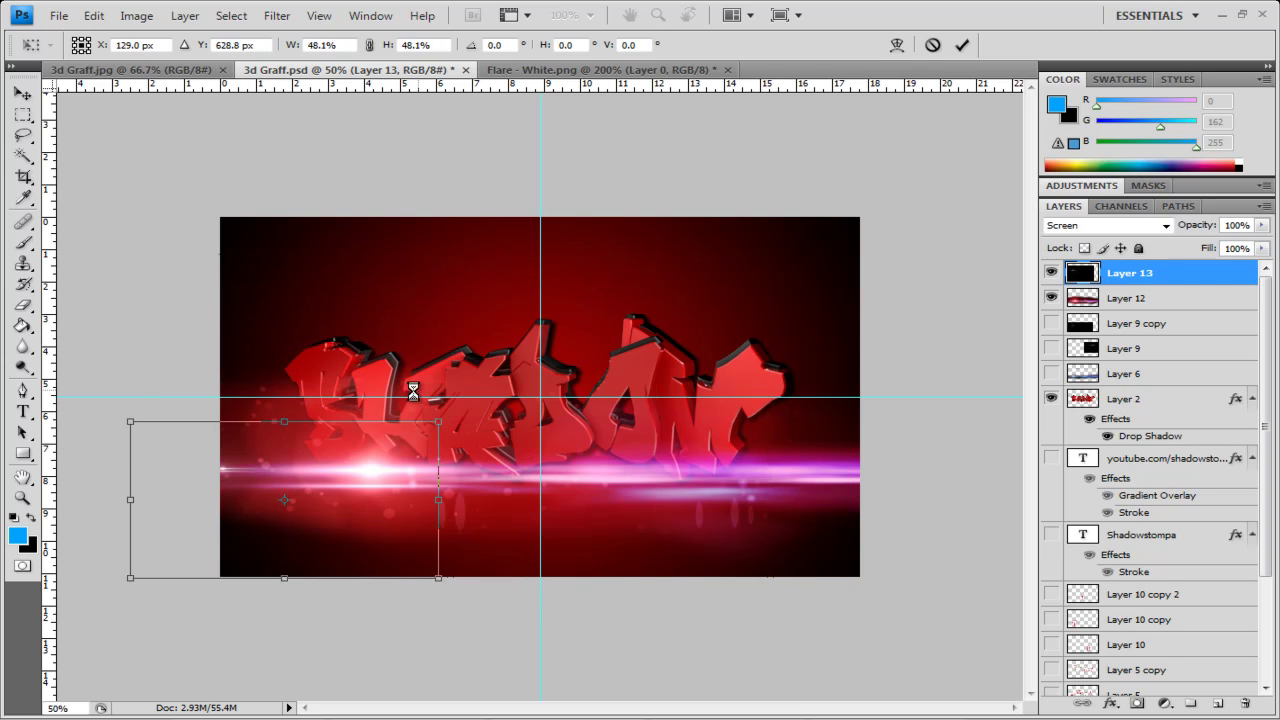
pyautogui.moveTo(300, 439)
pyautogui.mouseDown()
pyautogui.moveTo(319, 388)
pyautogui.moveTo(390, 358)
pyautogui.moveTo(294, 377)
pyautogui.mouseUp()
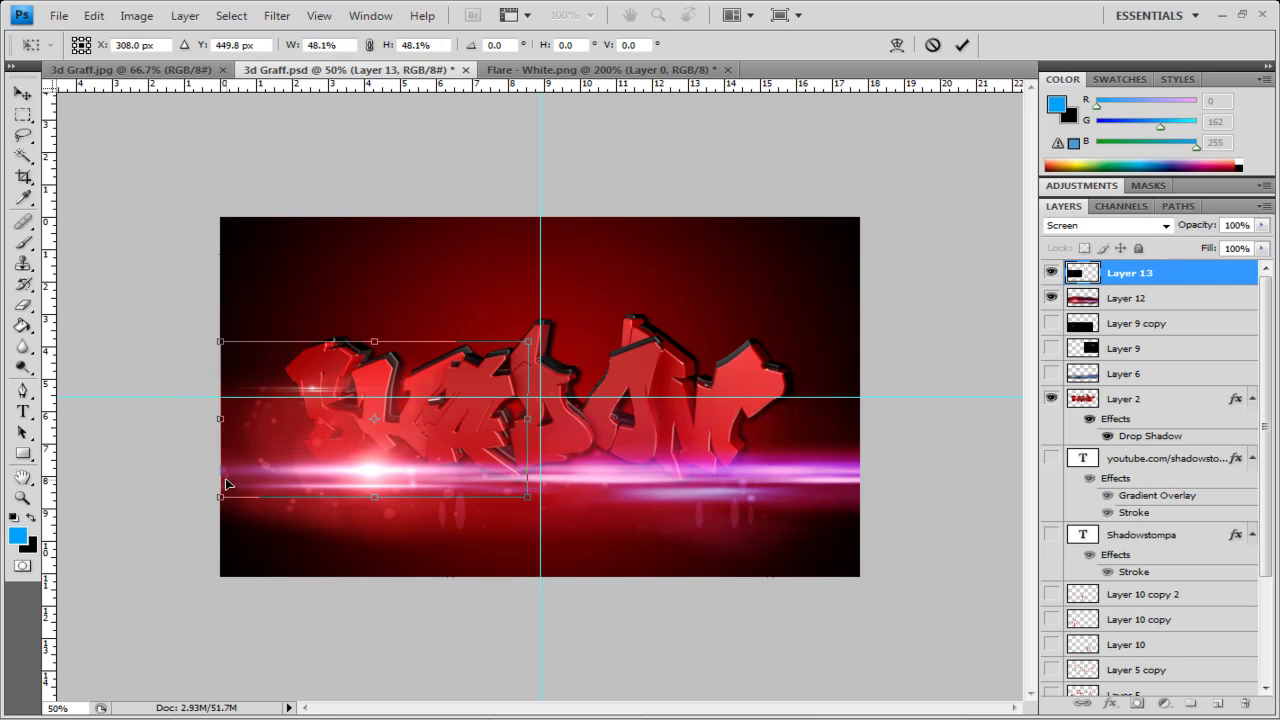
pyautogui.moveTo(226, 485); pyautogui.dragTo(298, 450)
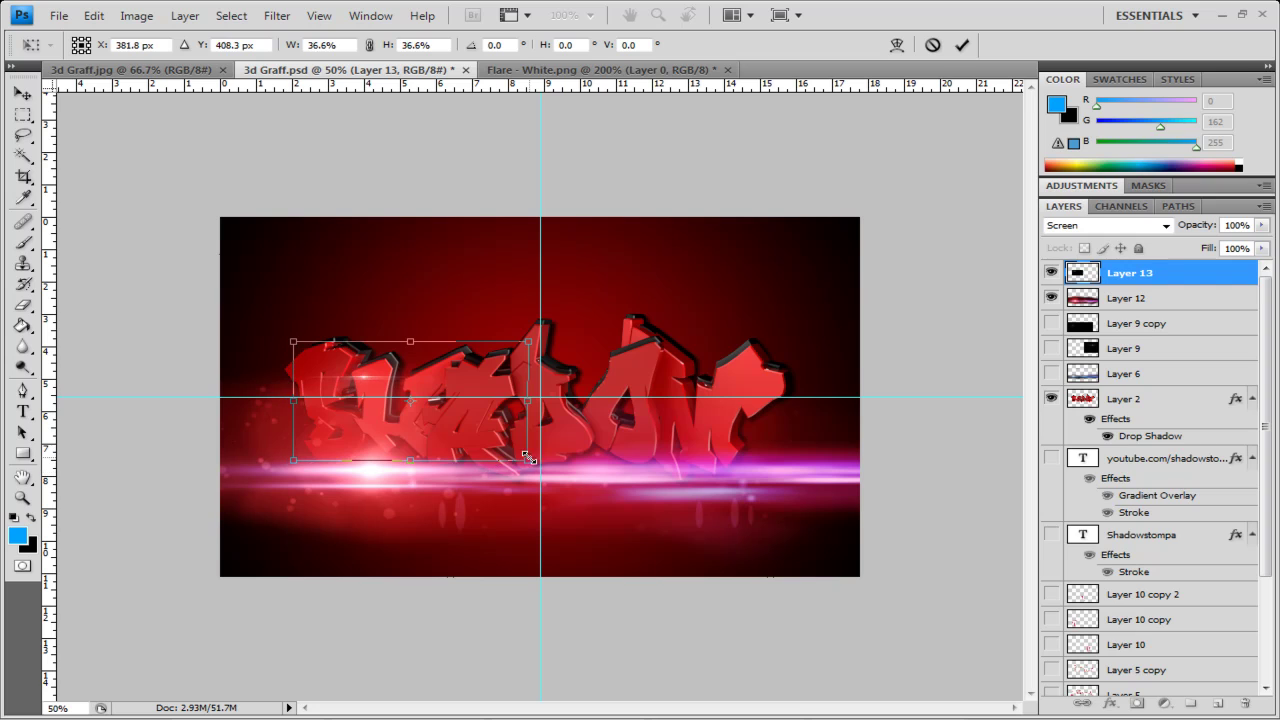
pyautogui.moveTo(528, 457); pyautogui.dragTo(437, 402)
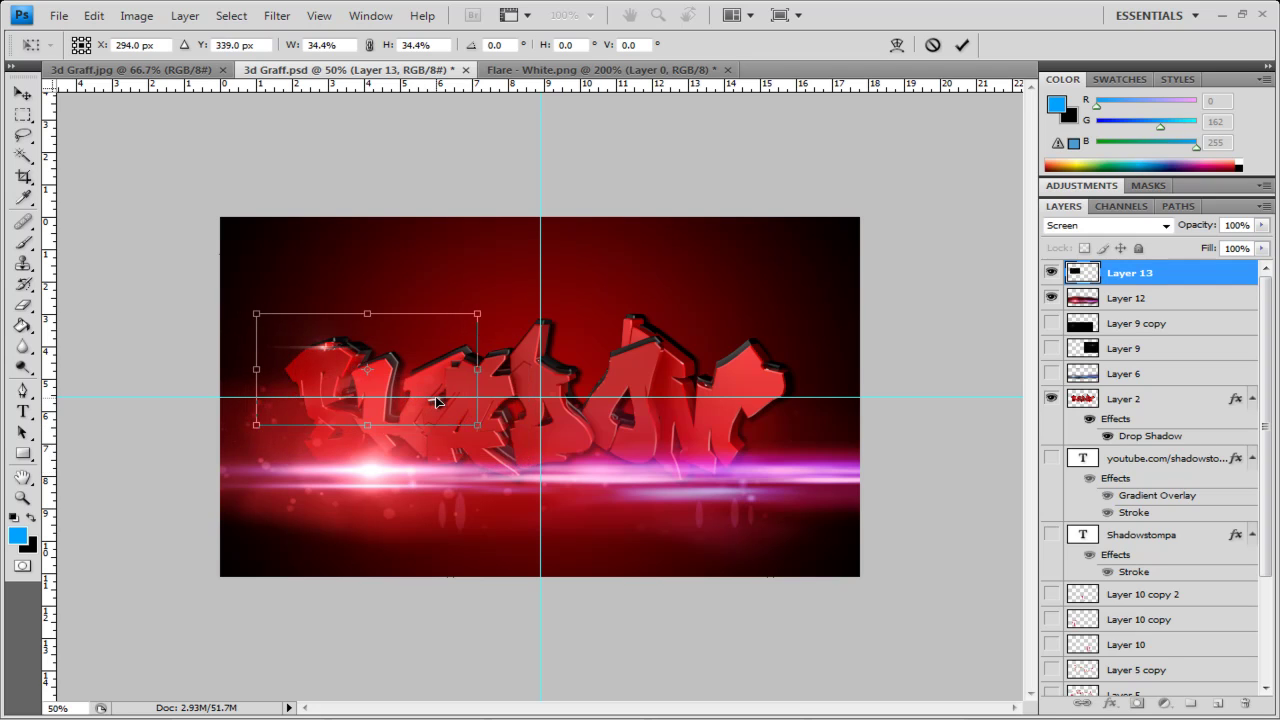
pyautogui.press('Return')
# Rotate the small white flare about -8.3° and align its centre with the highlight on top of the first letter
pyautogui.hotkey('ctrl', '+')
pyautogui.hotkey('ctrl', '+')
pyautogui.hotkey('ctrl', '+')
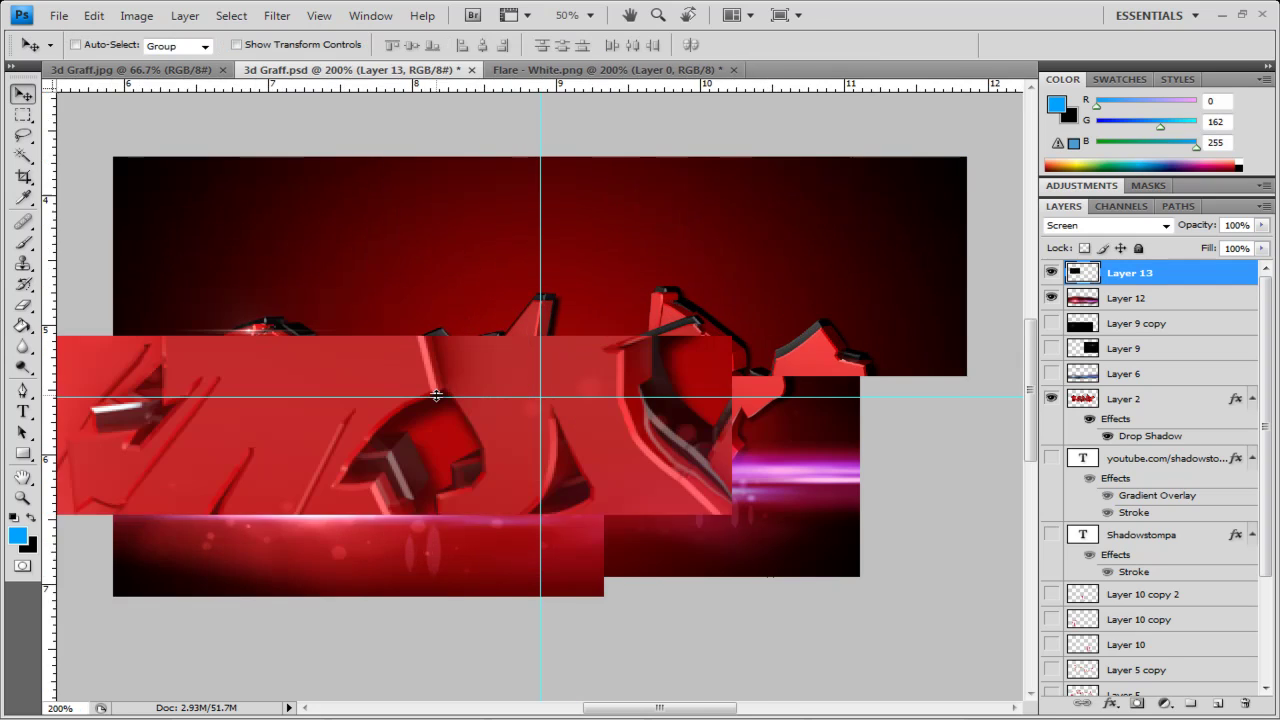
pyautogui.hotkey('ctrl', '+')
pyautogui.moveTo(437, 397); pyautogui.dragTo(717, 425)
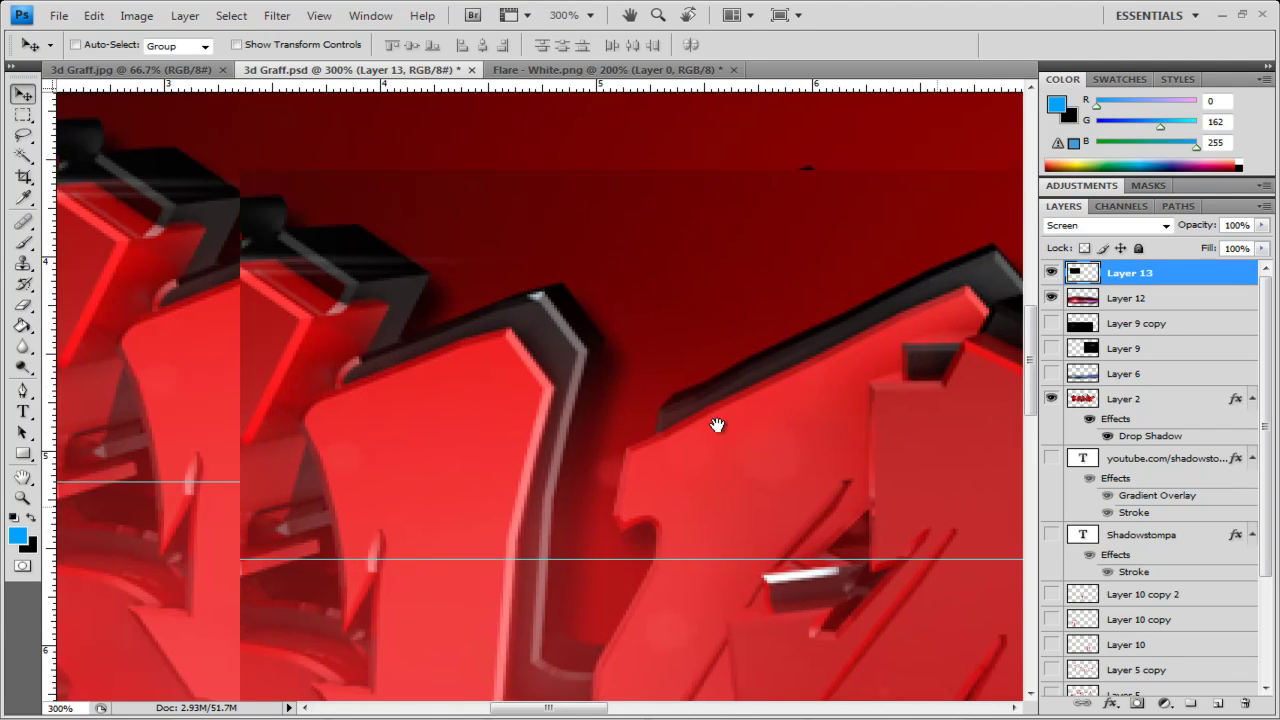
pyautogui.hotkey('ctrl', 't')
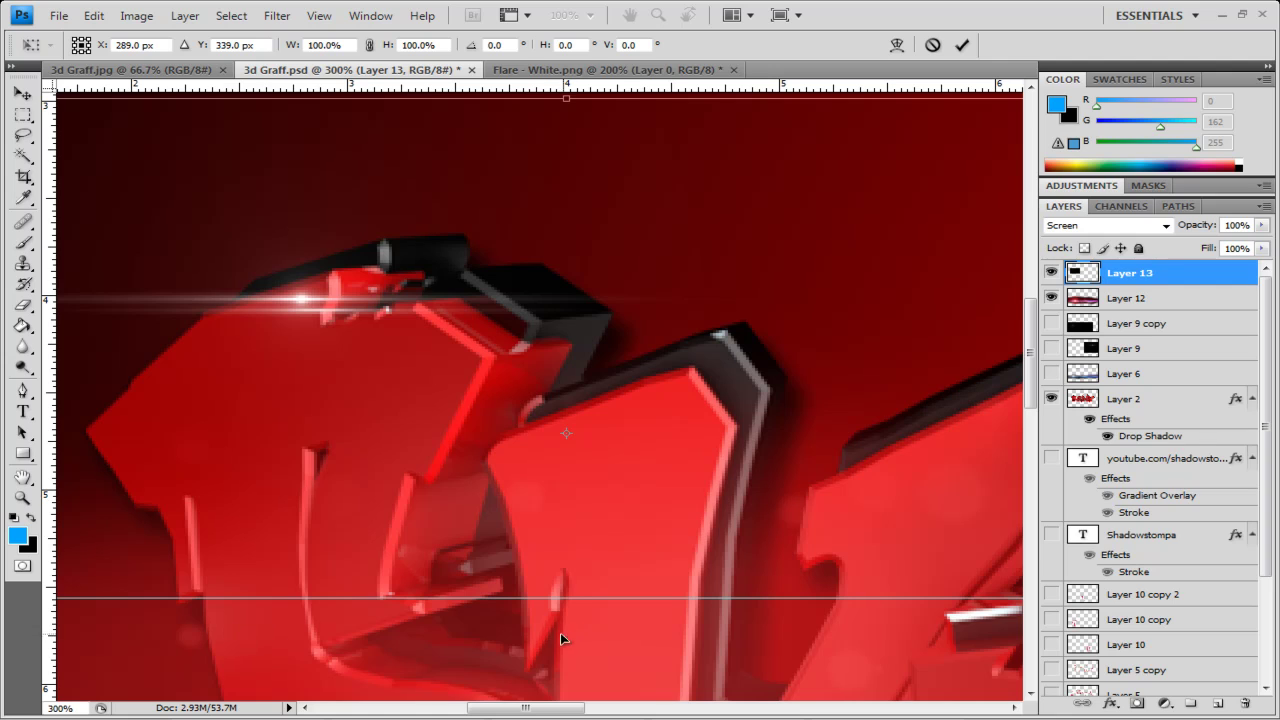
pyautogui.moveTo(560, 634); pyautogui.dragTo(575, 637)
pyautogui.moveTo(286, 443); pyautogui.dragTo(502, 446)
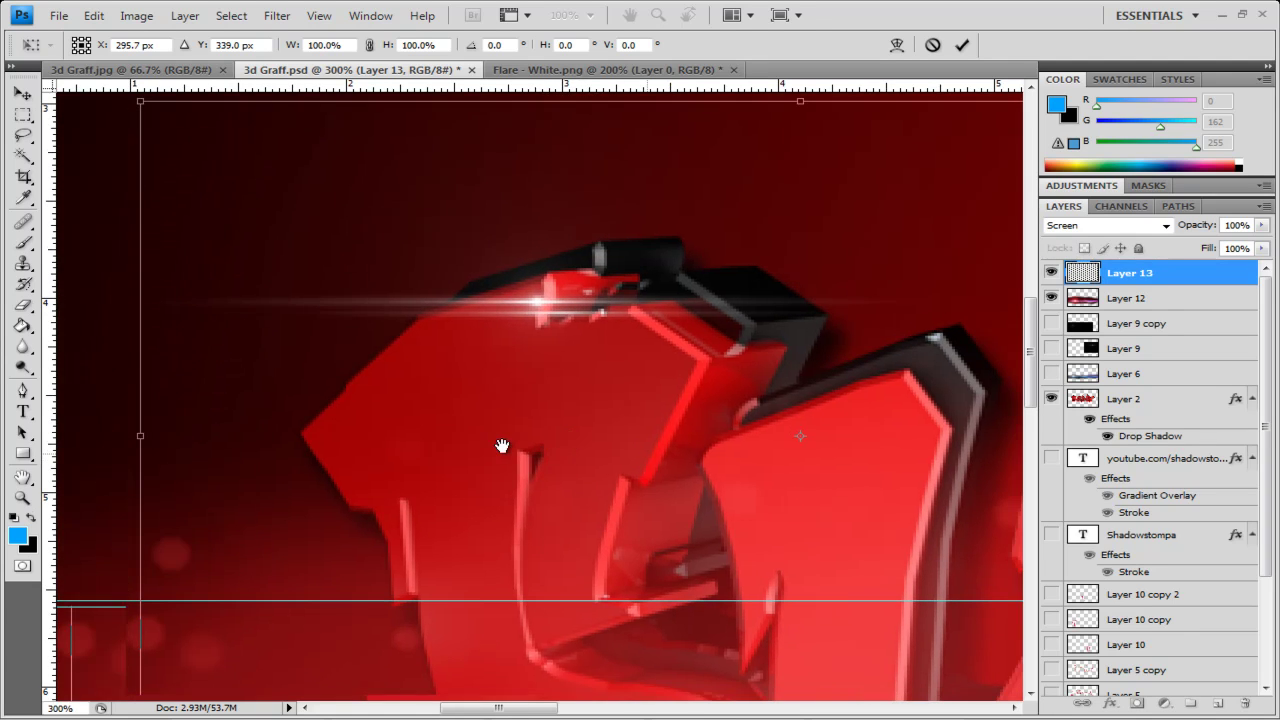
pyautogui.moveTo(85, 328); pyautogui.dragTo(104, 430)
pyautogui.moveTo(548, 405); pyautogui.dragTo(566, 372)
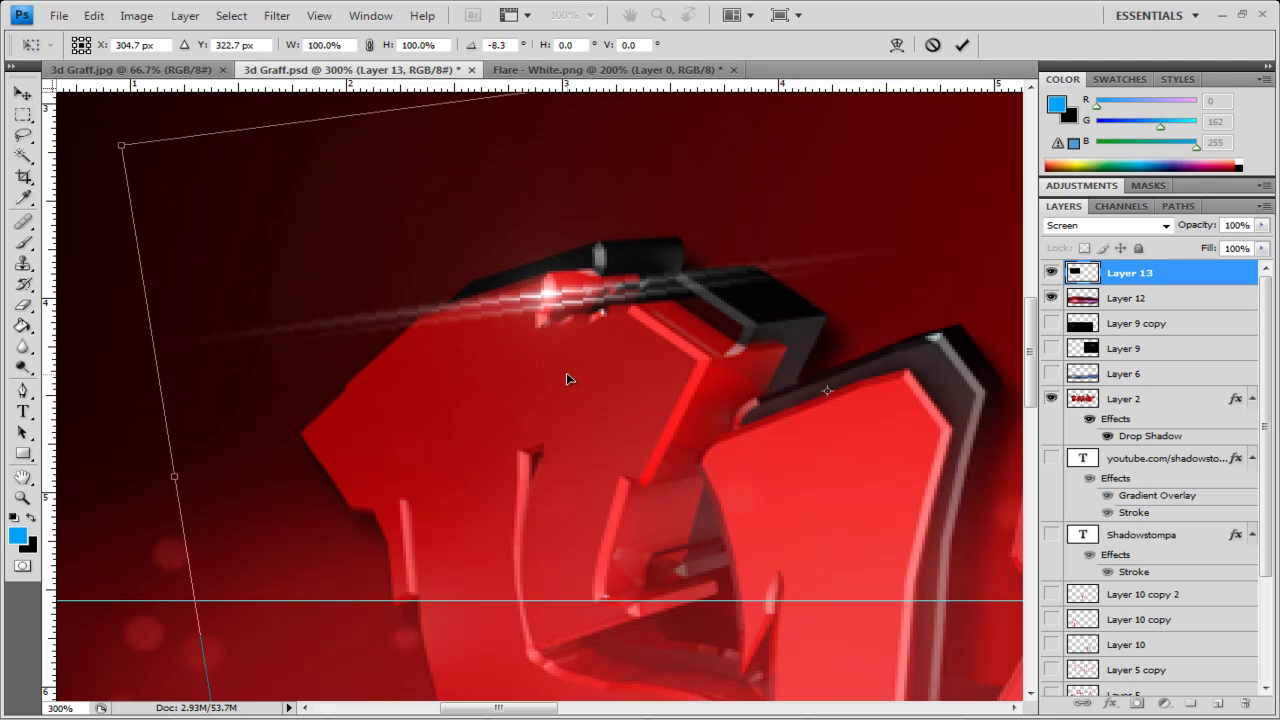
pyautogui.press('Return')
# Duplicate the small white flare layer, Layer 13
pyautogui.hotkey('ctrl', '-')
pyautogui.hotkey('ctrl', '-')
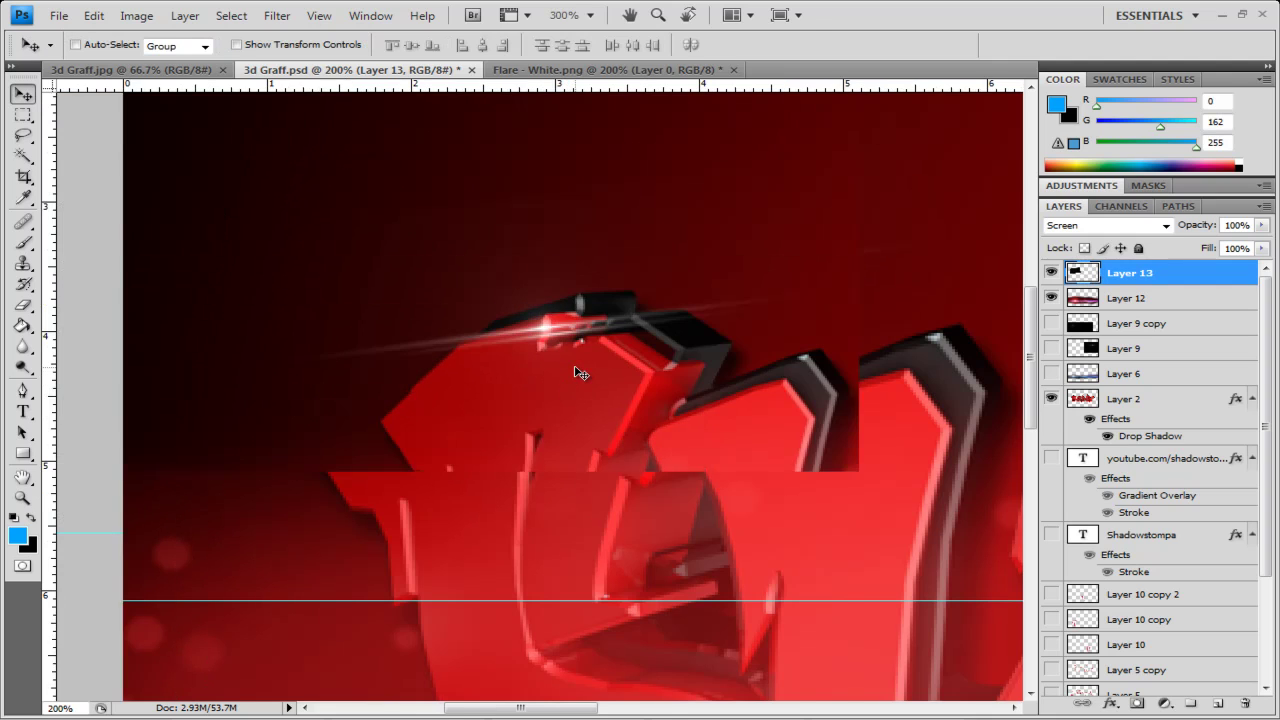
pyautogui.moveTo(1207, 306); pyautogui.dragTo(1218, 703)
pyautogui.moveTo(784, 378)
pyautogui.mouseDown()
pyautogui.moveTo(514, 391)
pyautogui.moveTo(430, 425)
pyautogui.mouseUp()
# Try erasing part of the duplicated flare over the first letter
pyautogui.press('e')
pyautogui.click(136, 336)
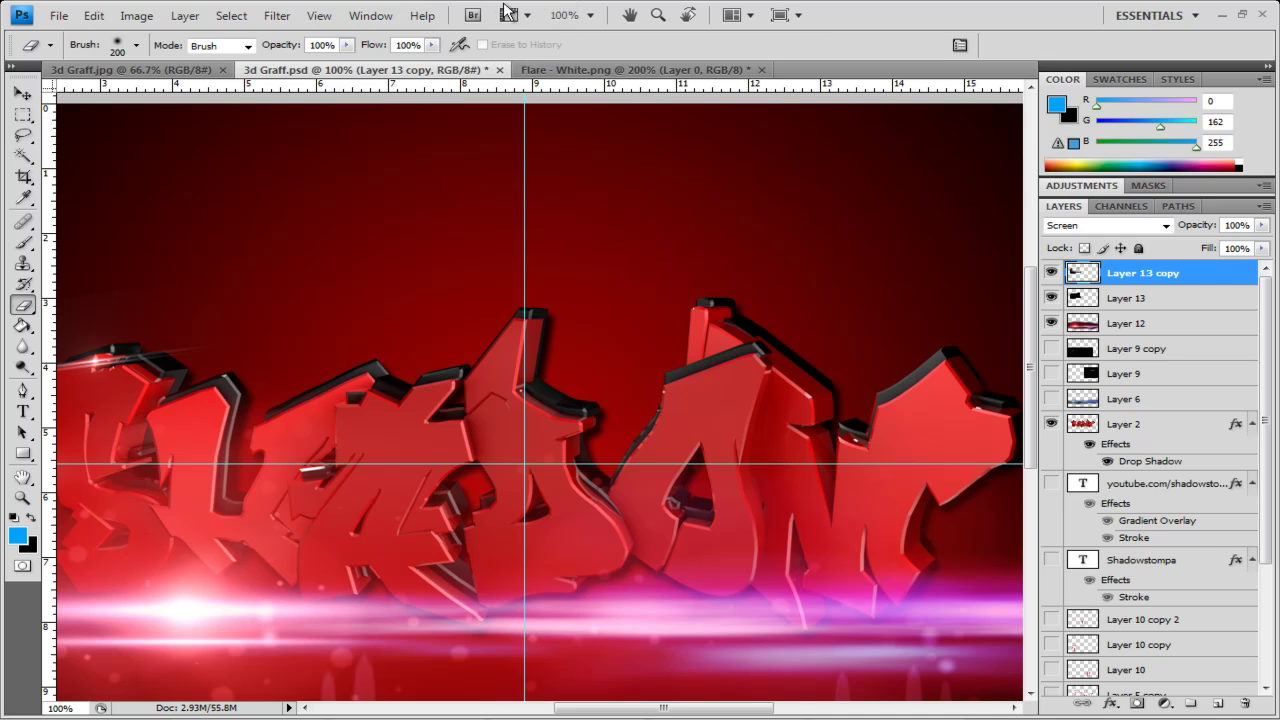
pyautogui.hotkey('ctrl', 'z')
# Move the duplicated white flare across the lettering onto the upper outer corner of the last letter
pyautogui.press('v')
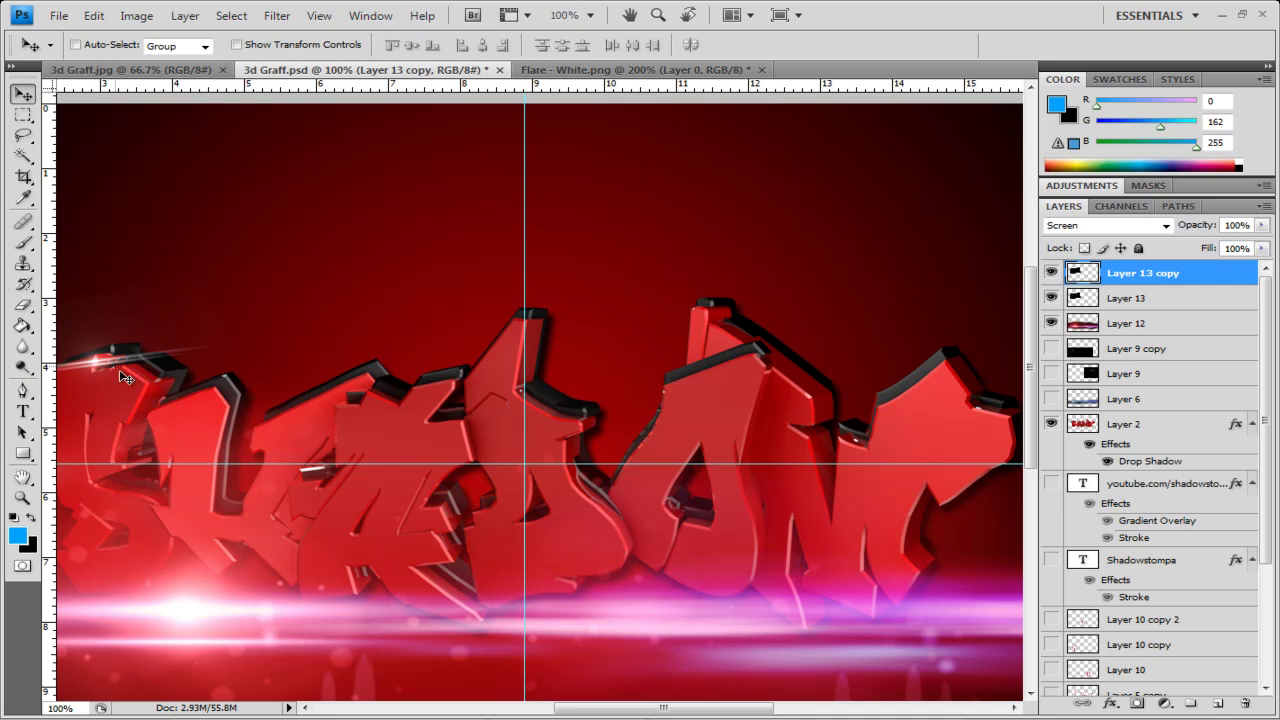
pyautogui.moveTo(140, 376); pyautogui.dragTo(786, 337)
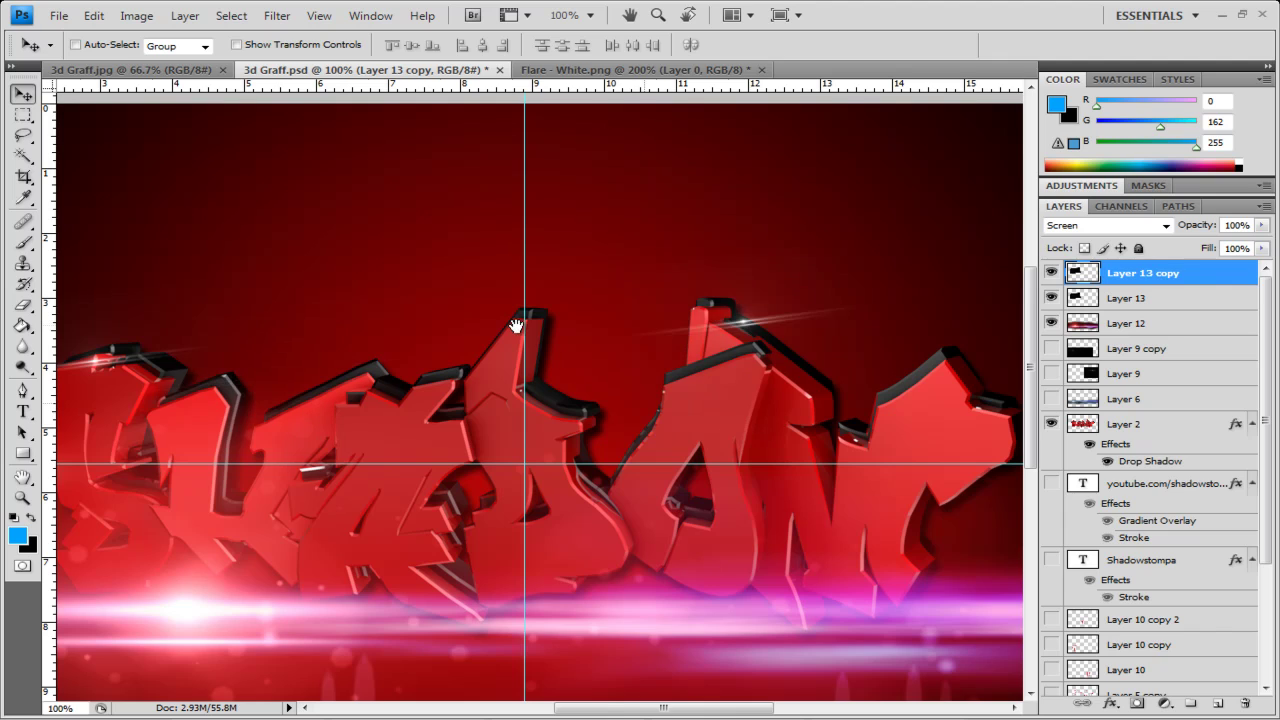
pyautogui.moveTo(517, 326); pyautogui.dragTo(281, 224)
pyautogui.moveTo(521, 229); pyautogui.dragTo(790, 322)
pyautogui.moveTo(362, 412); pyautogui.dragTo(564, 415)
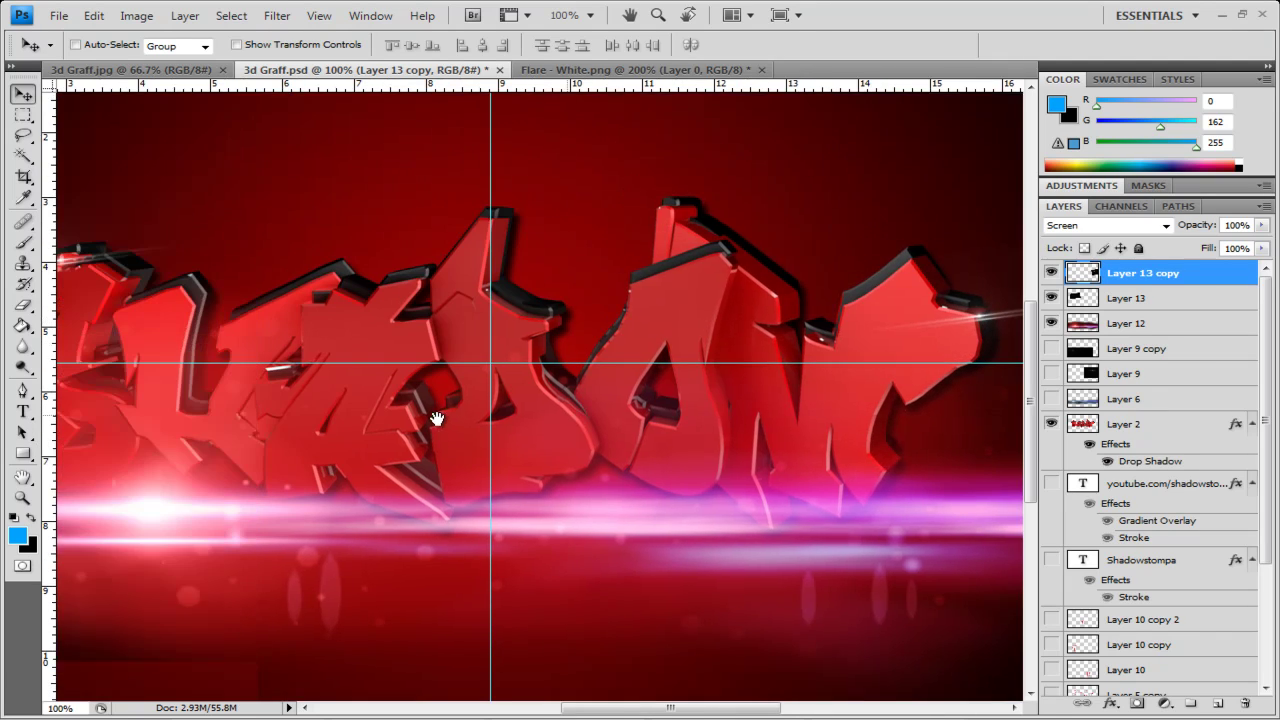
pyautogui.moveTo(424, 417); pyautogui.dragTo(627, 437)
pyautogui.hotkey('ctrl', '-')
pyautogui.hotkey('ctrl', '-')
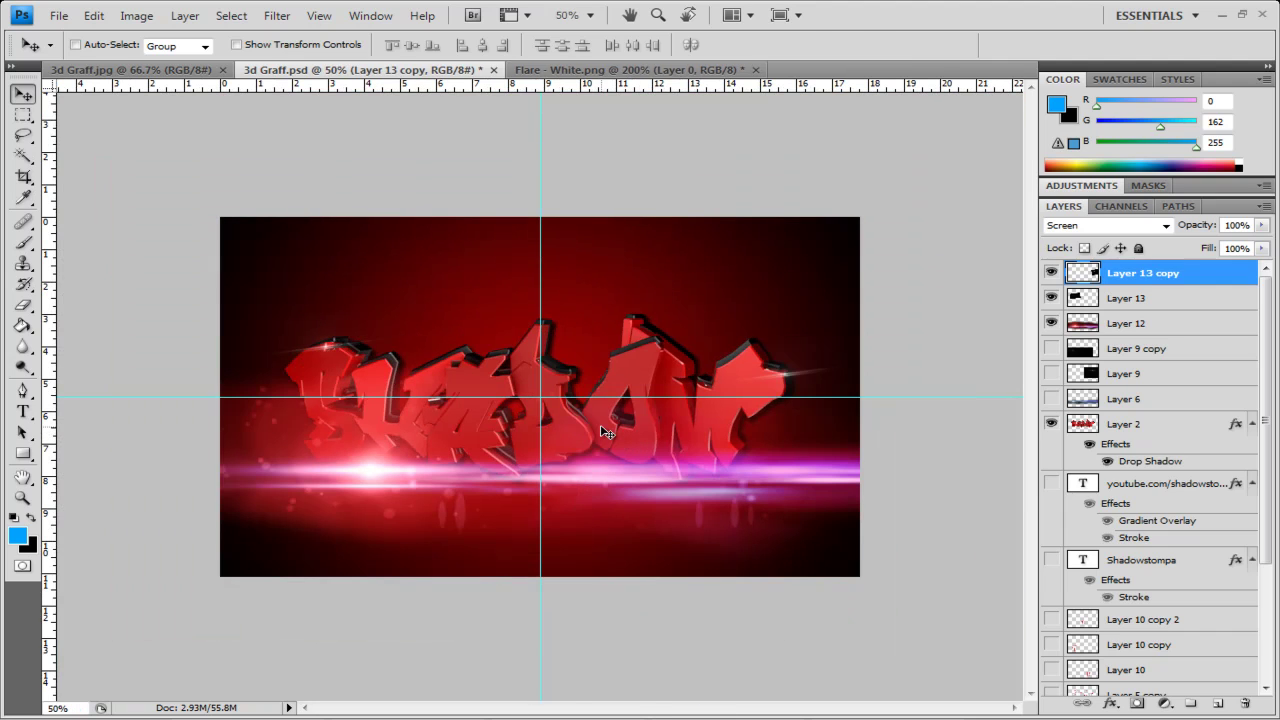
pyautogui.hotkey('ctrl', '+')
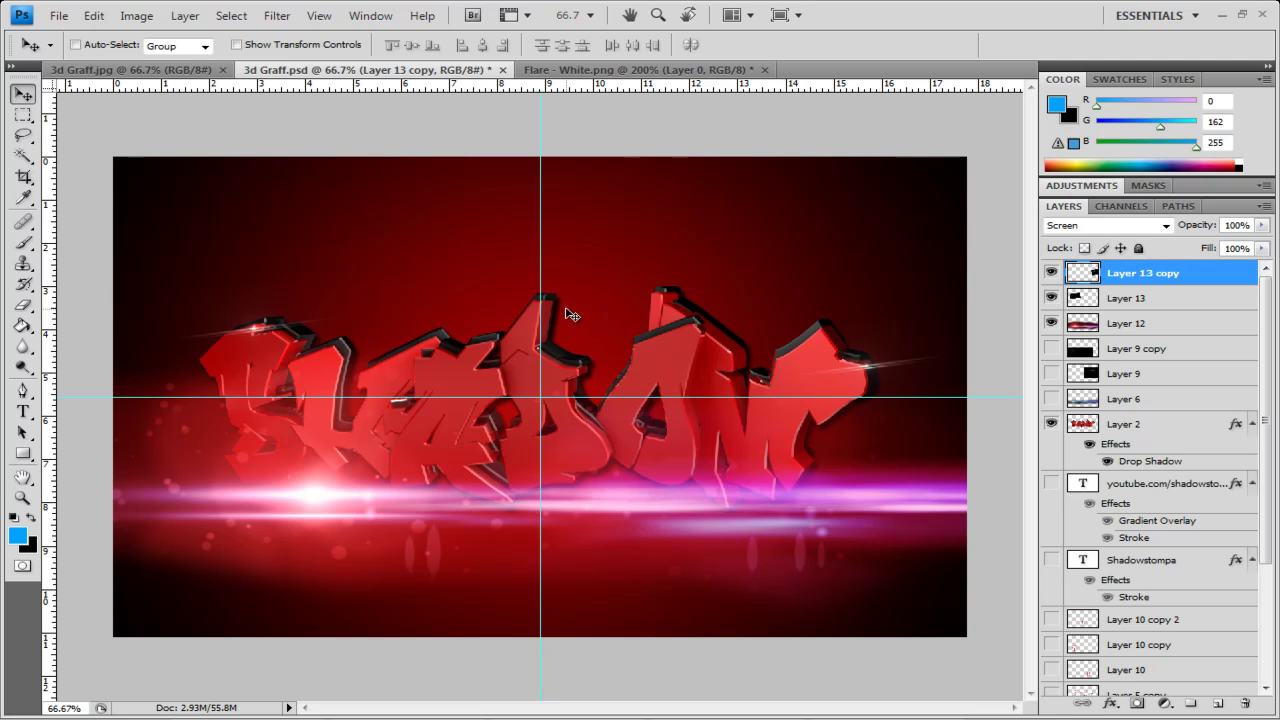
pyautogui.moveTo(542, 290); pyautogui.dragTo(541, 305)
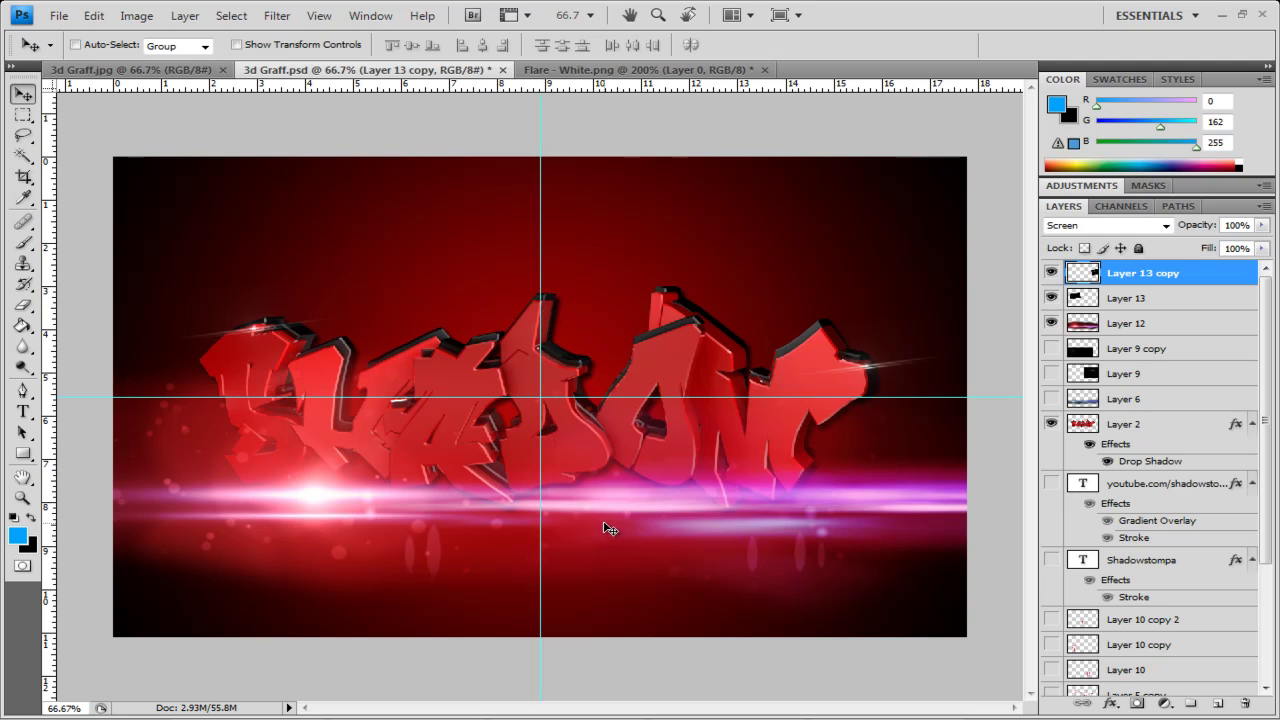